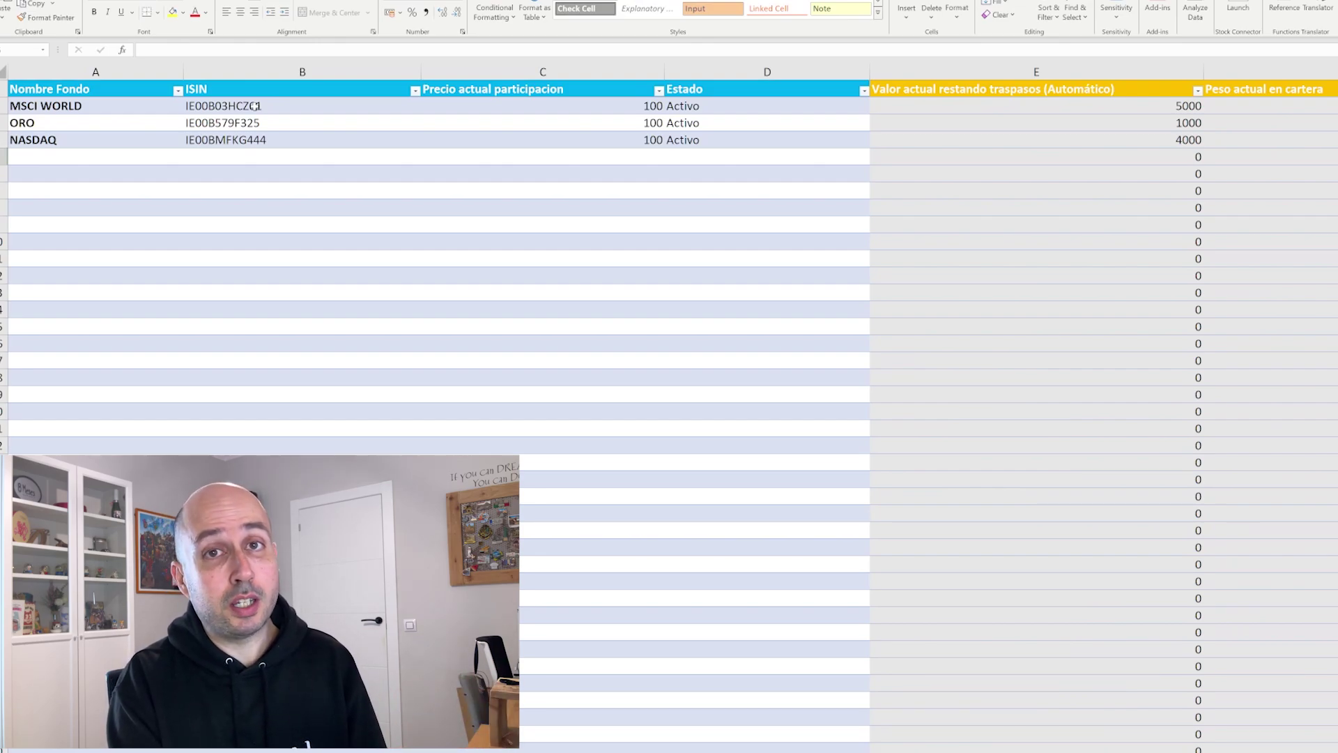
Examine the fund table's participation price, status, current value, current weight and ideal weight columns
{"action": "left_click", "coordinate": [568, 105]}
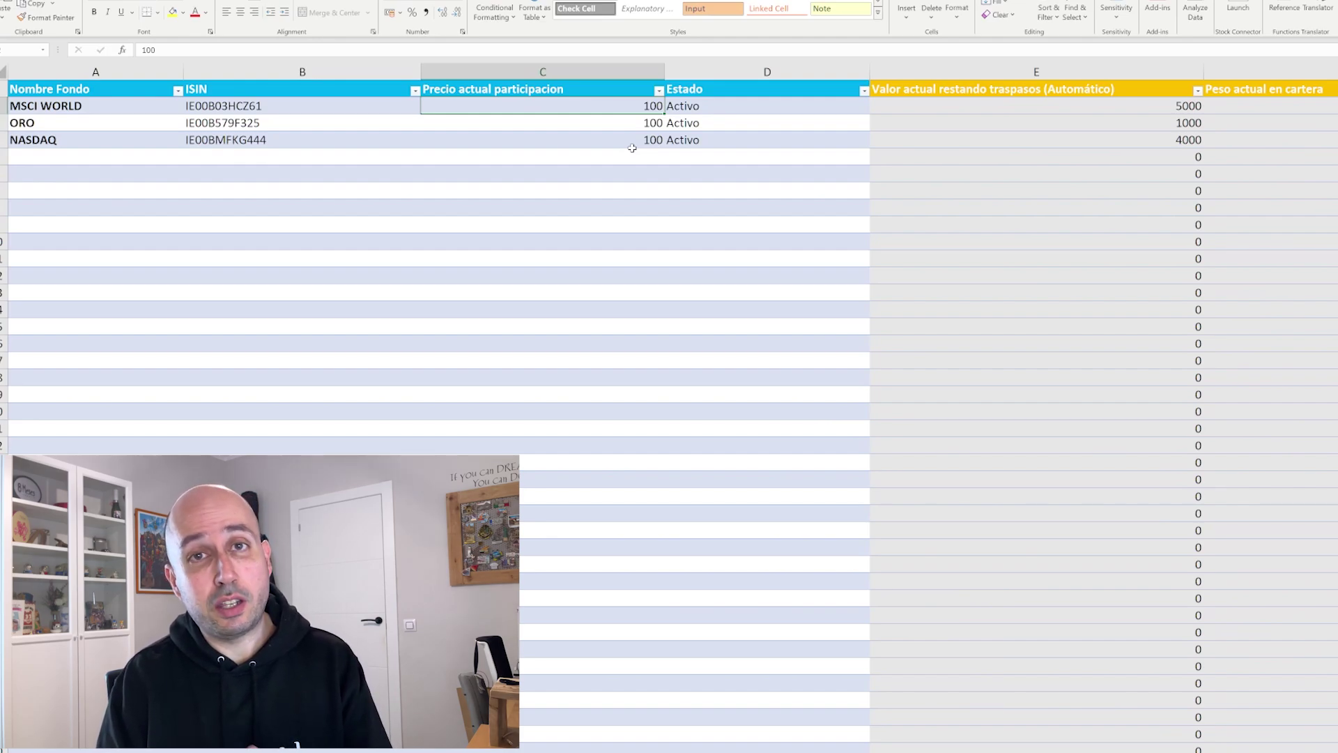
{"action": "left_click", "coordinate": [786, 140]}
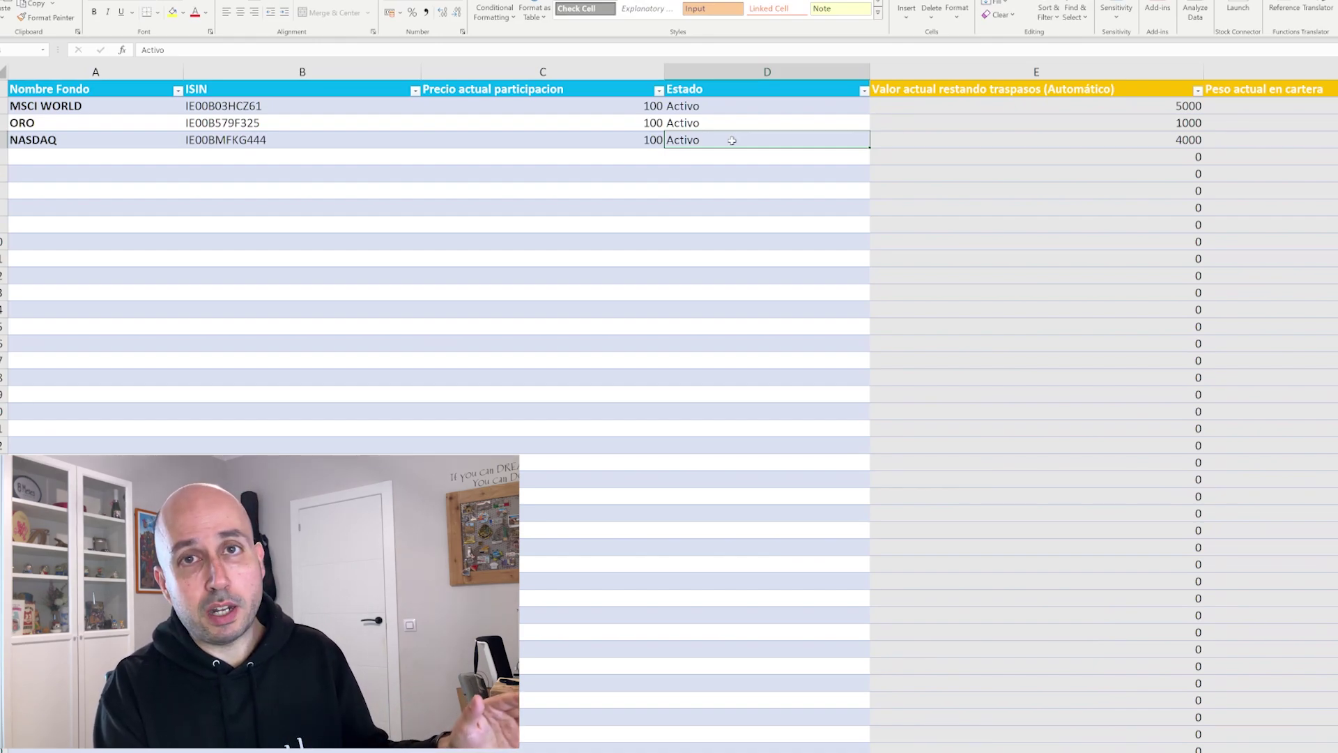
{"action": "scroll", "coordinate": [732, 140], "scroll_direction": "right", "scroll_amount": 2}
{"action": "left_click", "coordinate": [615, 90]}
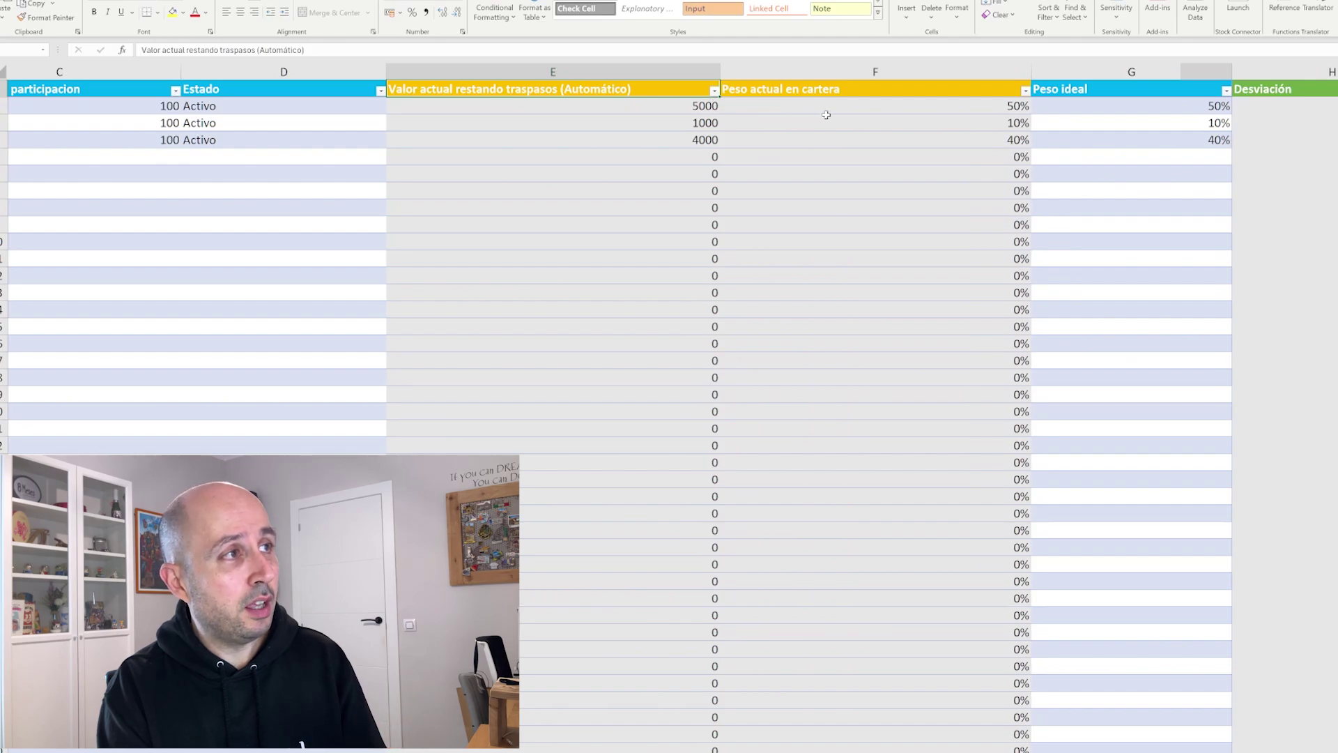
{"action": "left_click", "coordinate": [856, 89]}
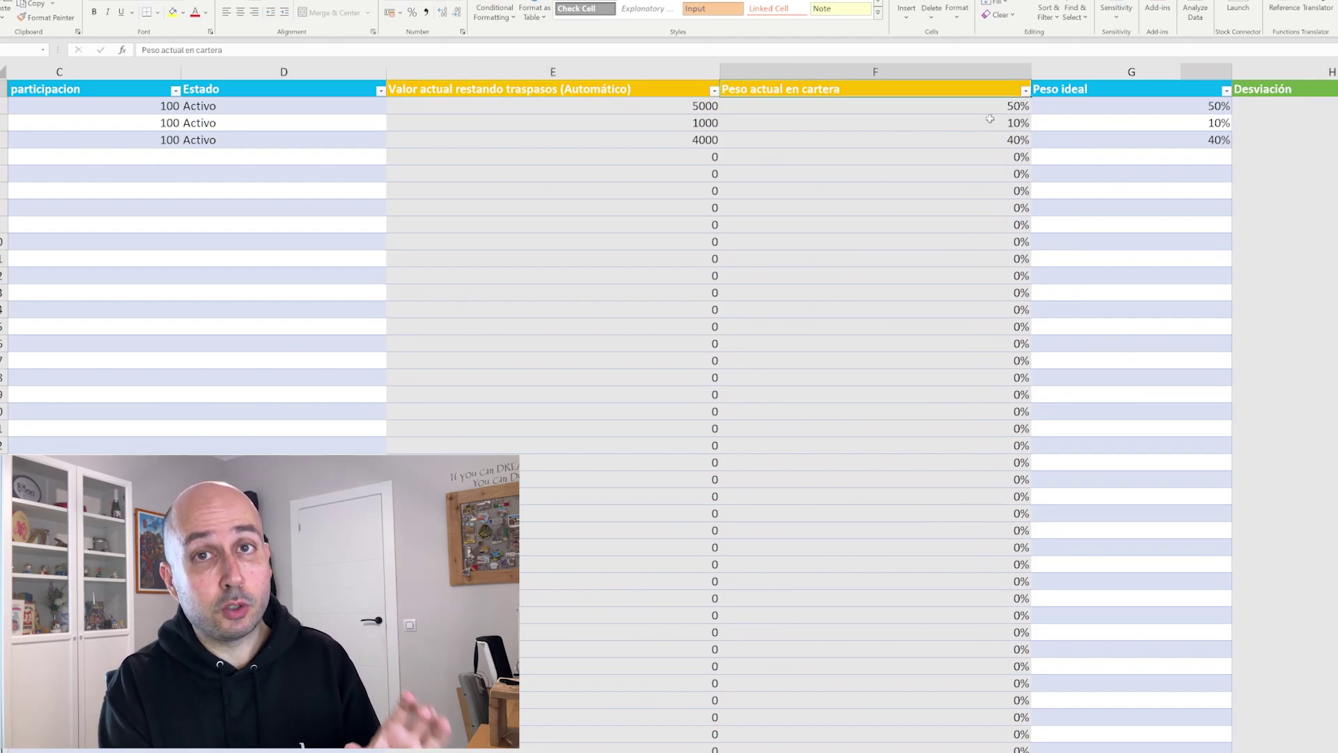
{"action": "left_click", "coordinate": [1124, 91]}
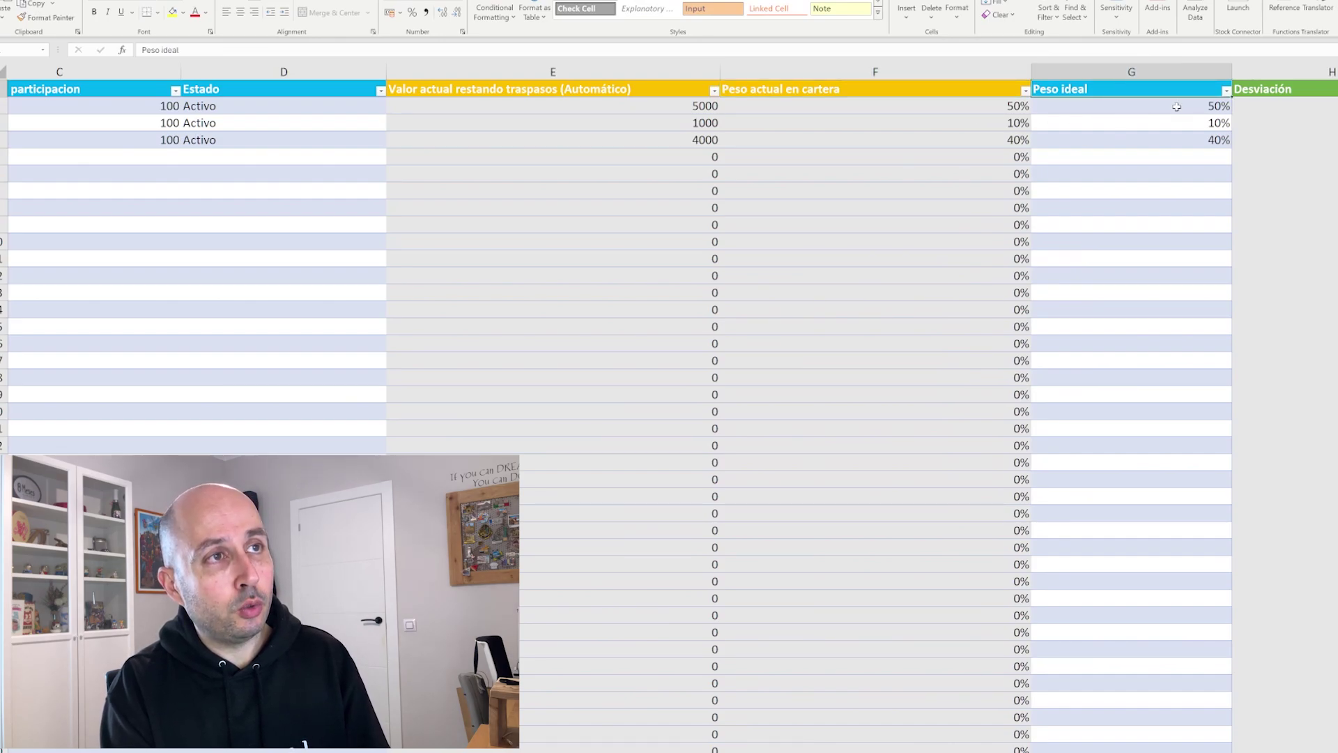
{"action": "left_click_drag", "start_coordinate": [1171, 109], "coordinate": [1172, 144]}
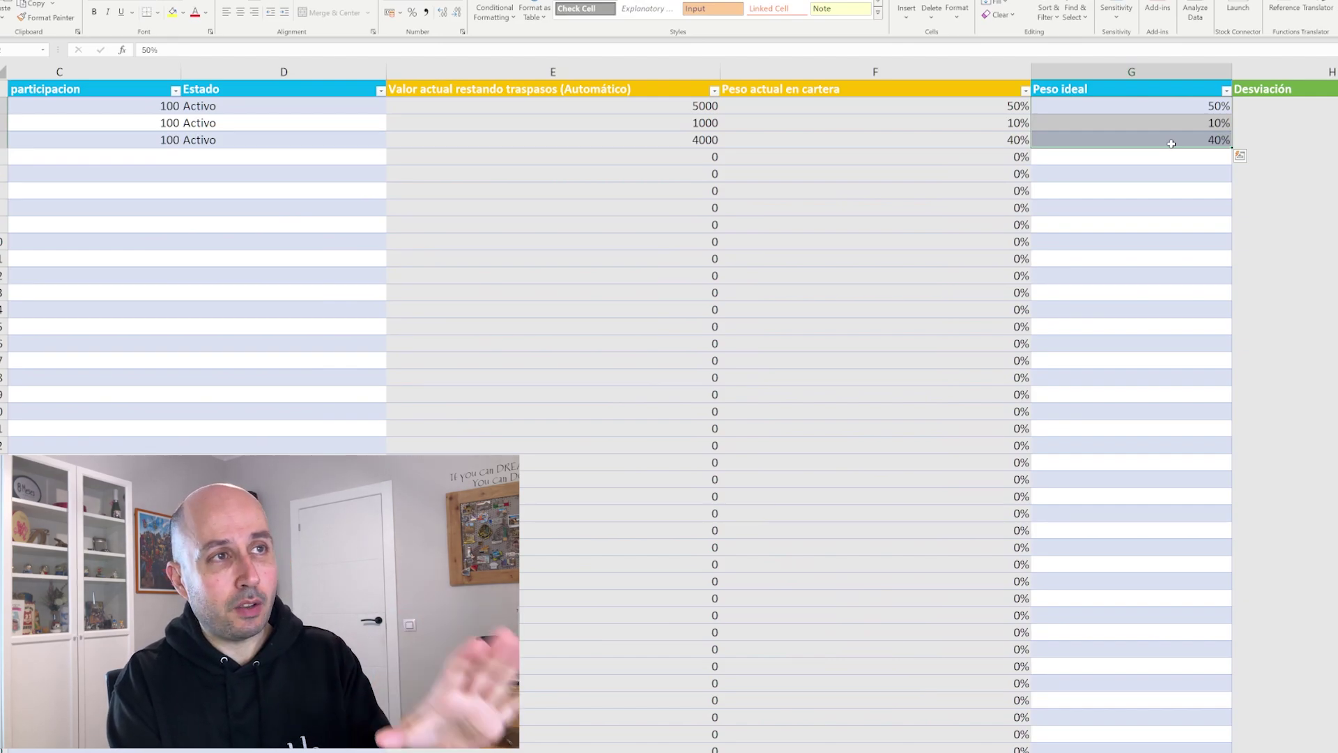
{"action": "left_click", "coordinate": [1171, 144]}
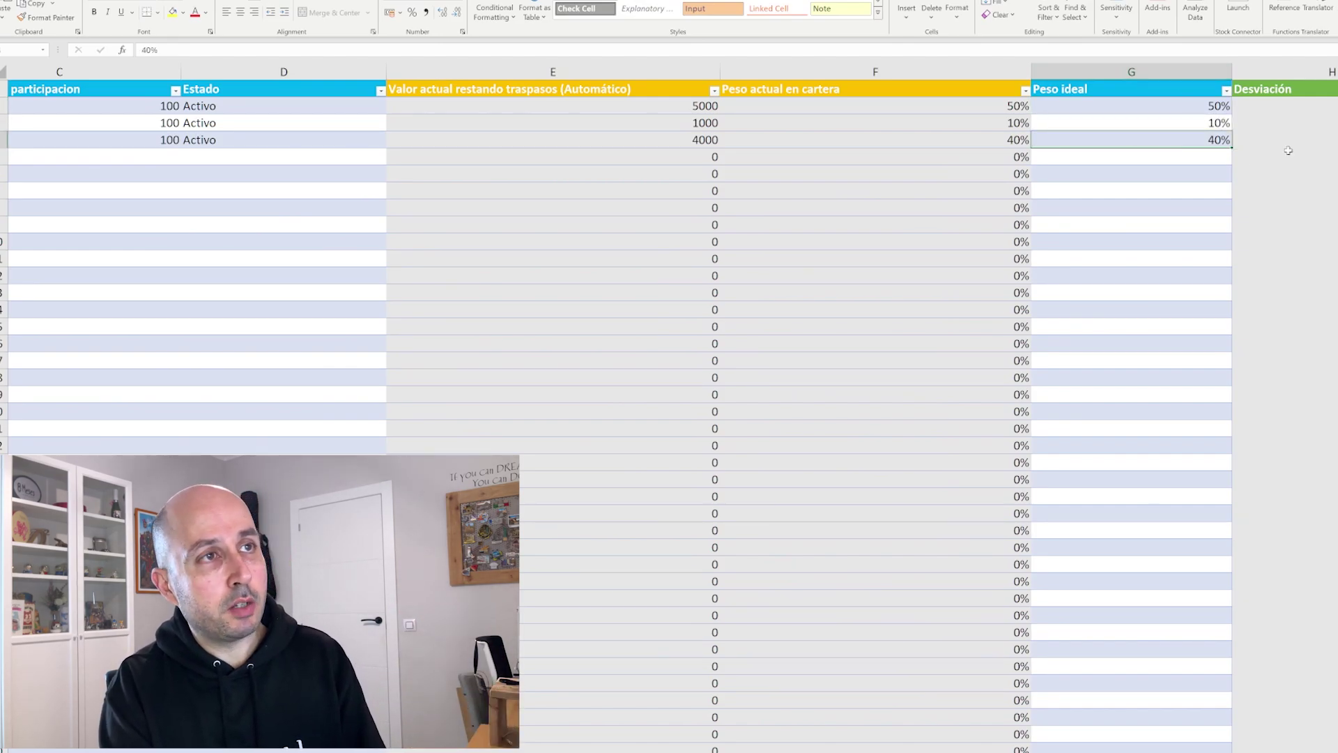
{"action": "left_click", "coordinate": [1186, 122]}
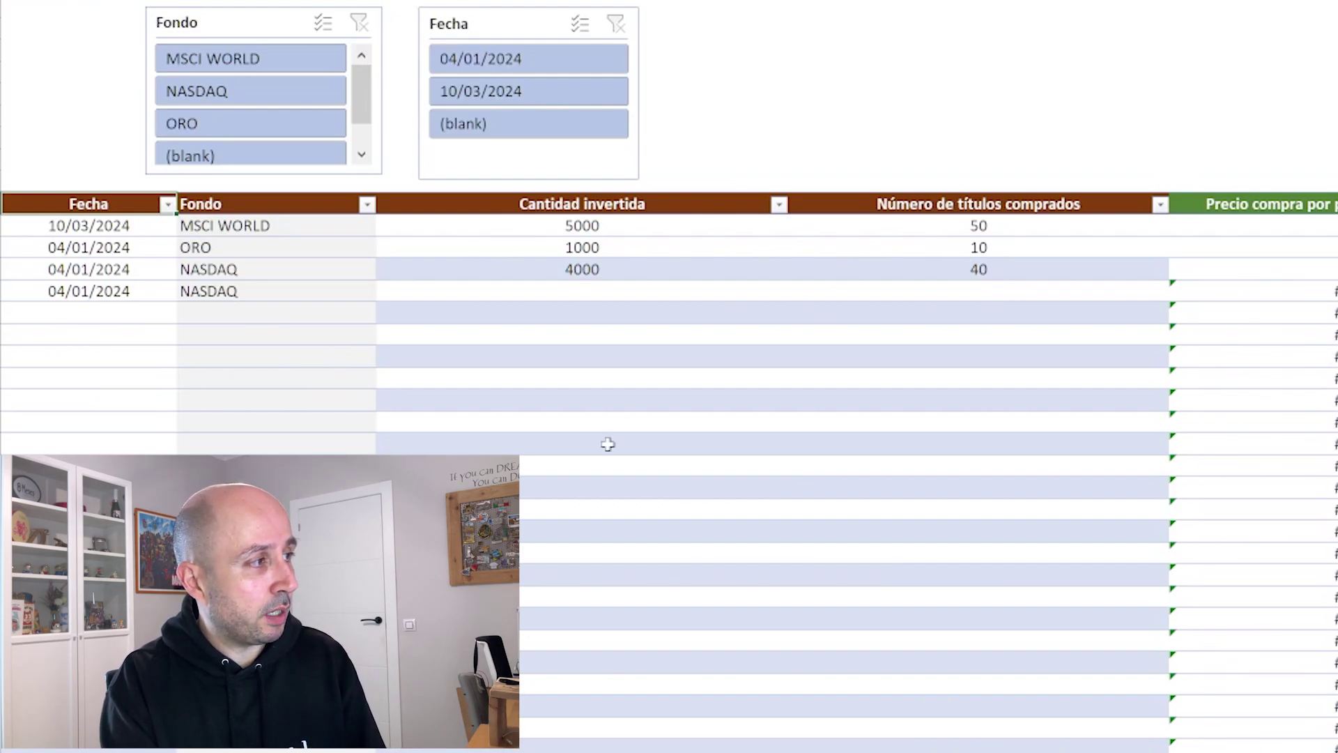
Examine the movements table, checking the fund choices, invested amount and number of purchased shares for the second NASDAQ row
{"action": "scroll", "coordinate": [608, 444], "scroll_direction": "down", "scroll_amount": 5}
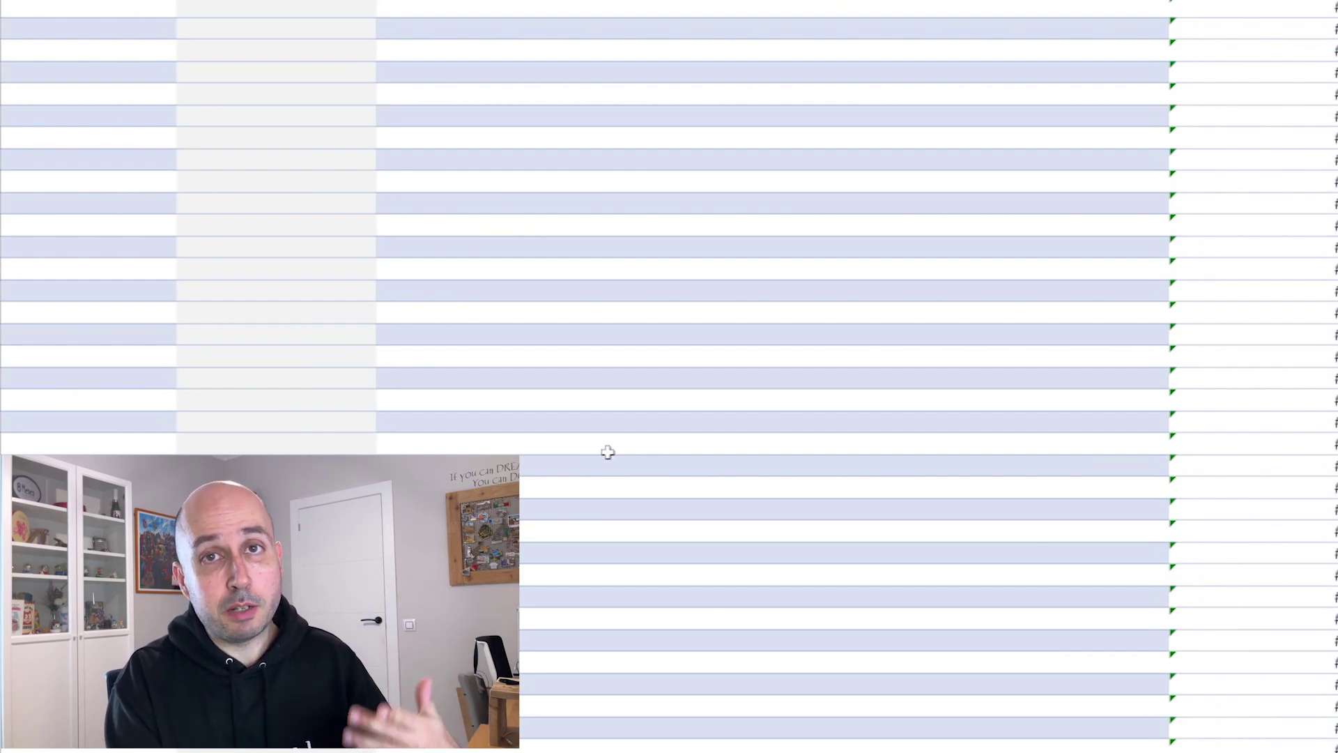
{"action": "scroll", "coordinate": [607, 451], "scroll_direction": "up", "scroll_amount": 5}
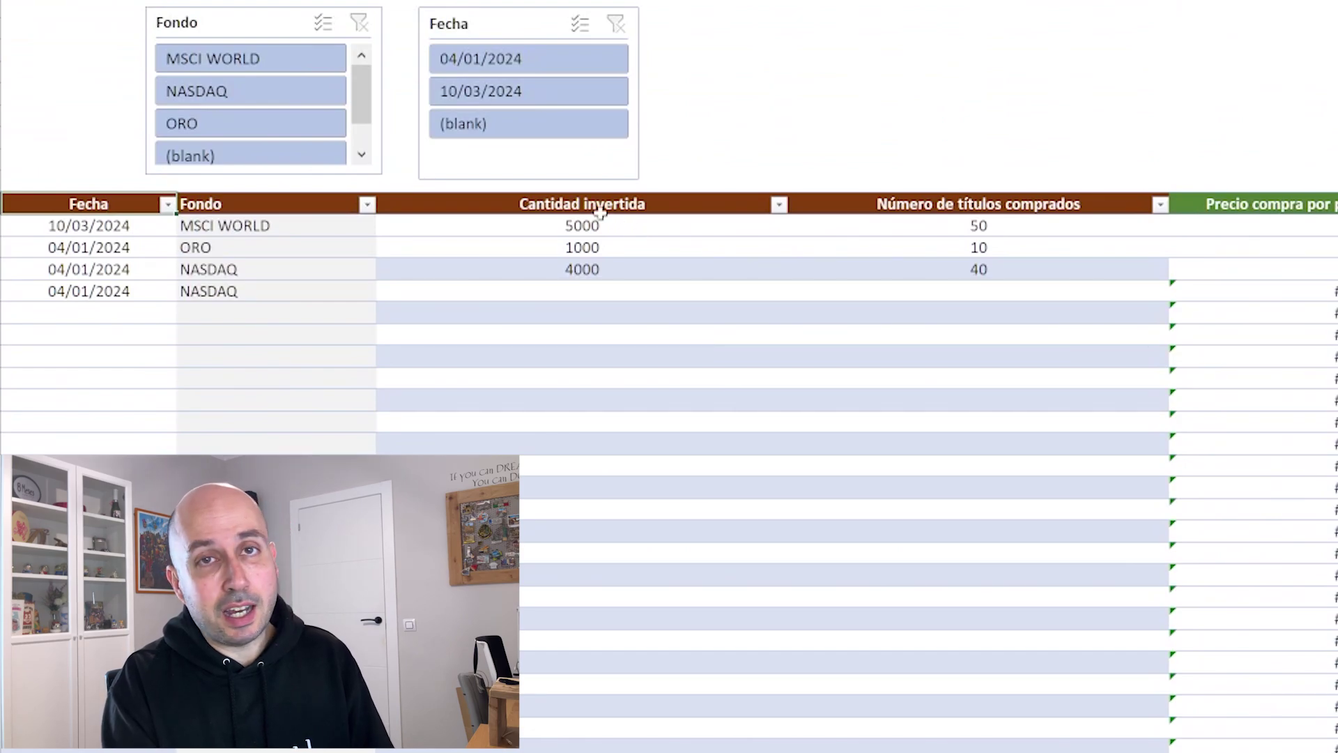
{"action": "left_click", "coordinate": [287, 293]}
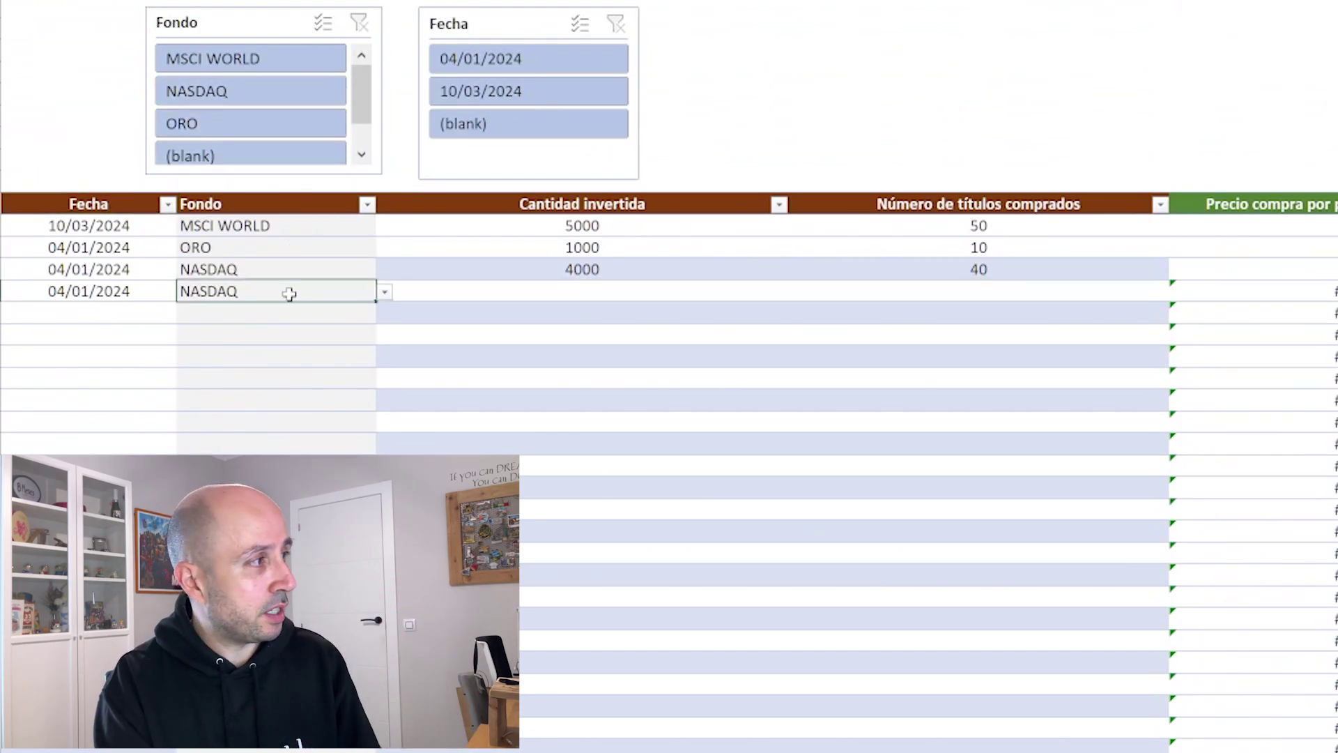
{"action": "left_click", "coordinate": [384, 293]}
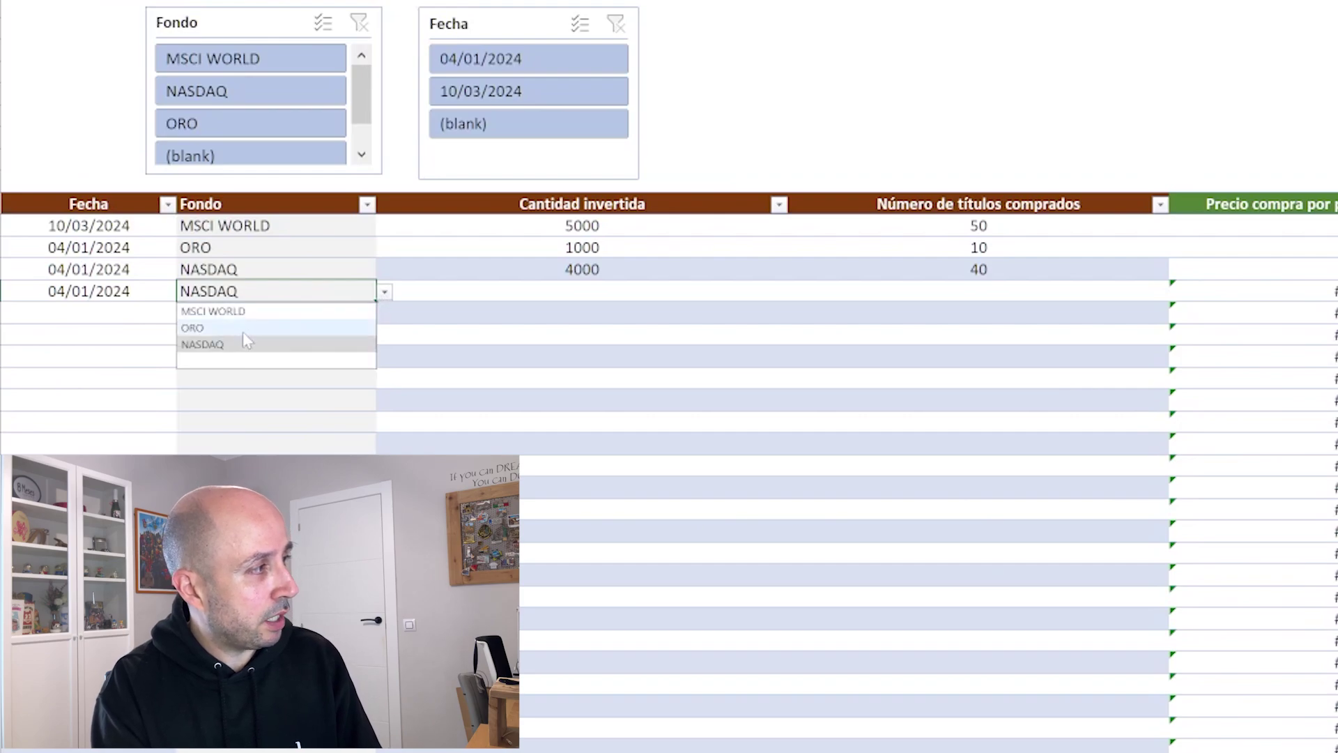
{"action": "left_click", "coordinate": [464, 298]}
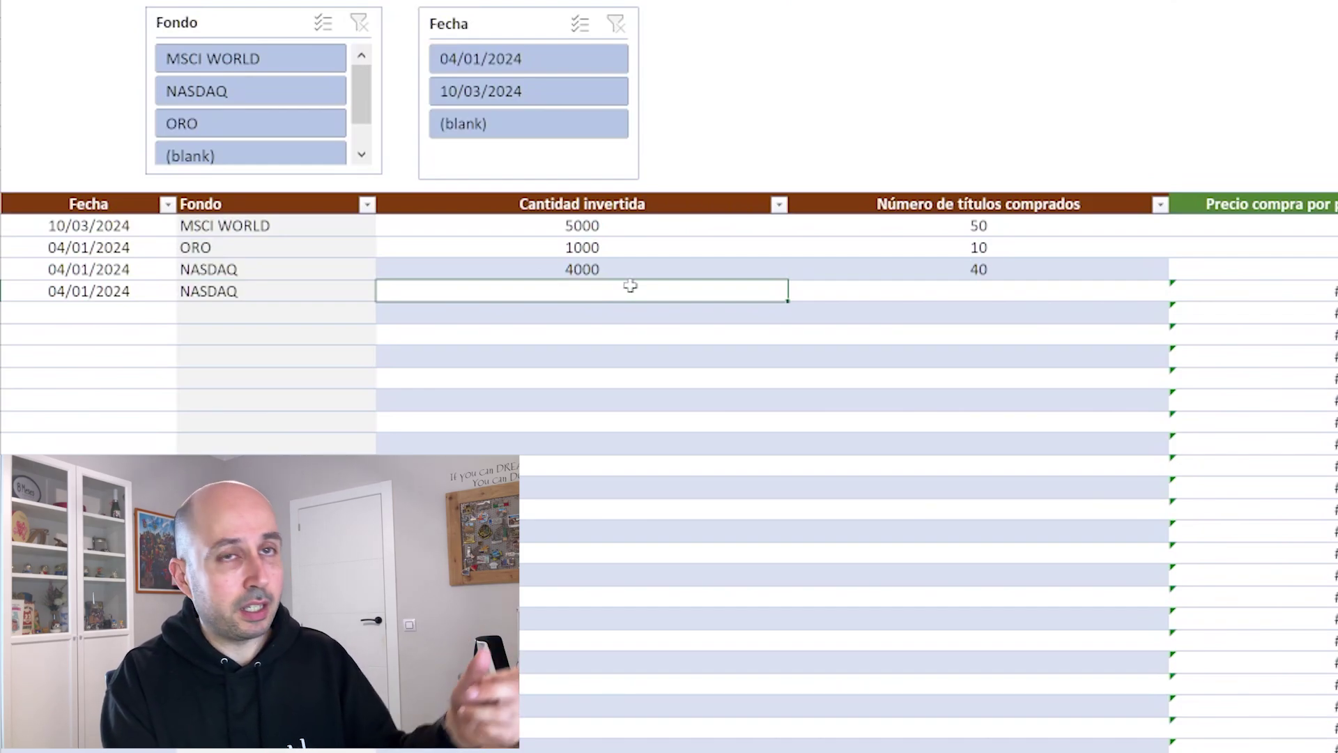
{"action": "left_click", "coordinate": [914, 299]}
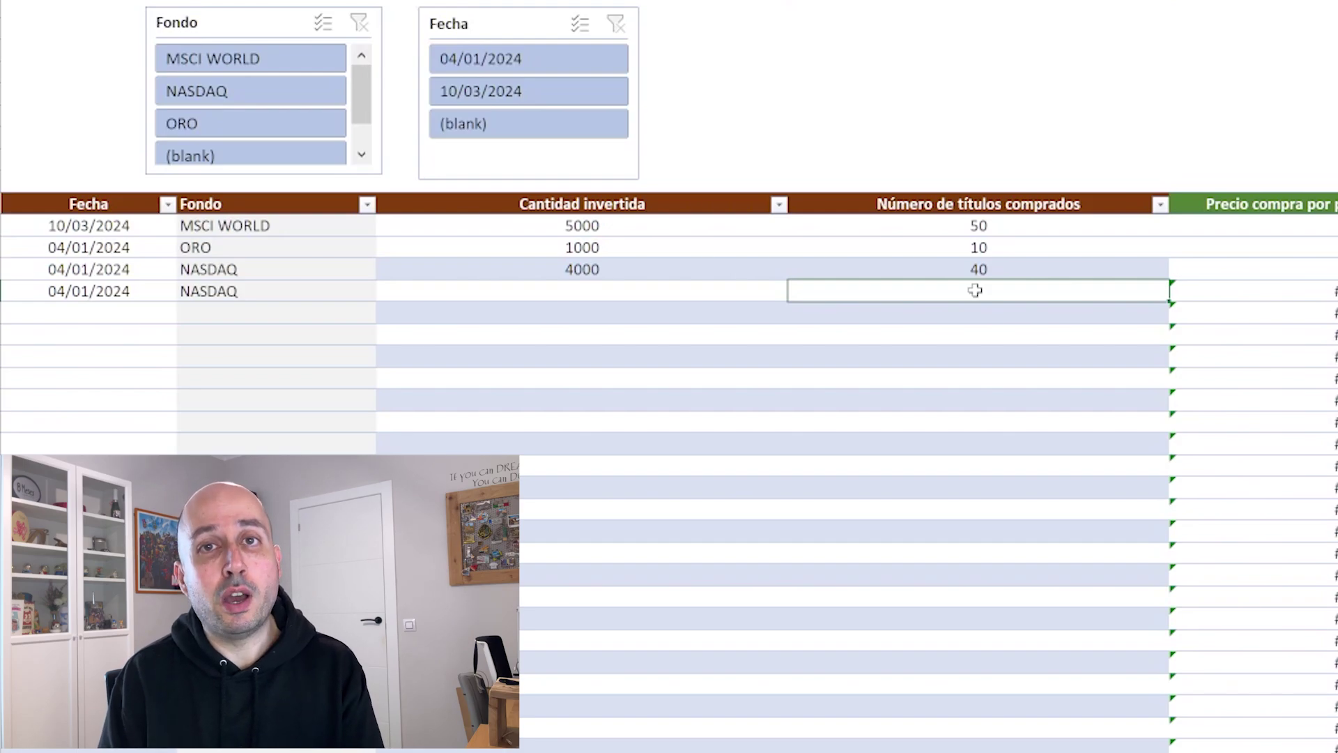
{"action": "left_click", "coordinate": [1038, 356]}
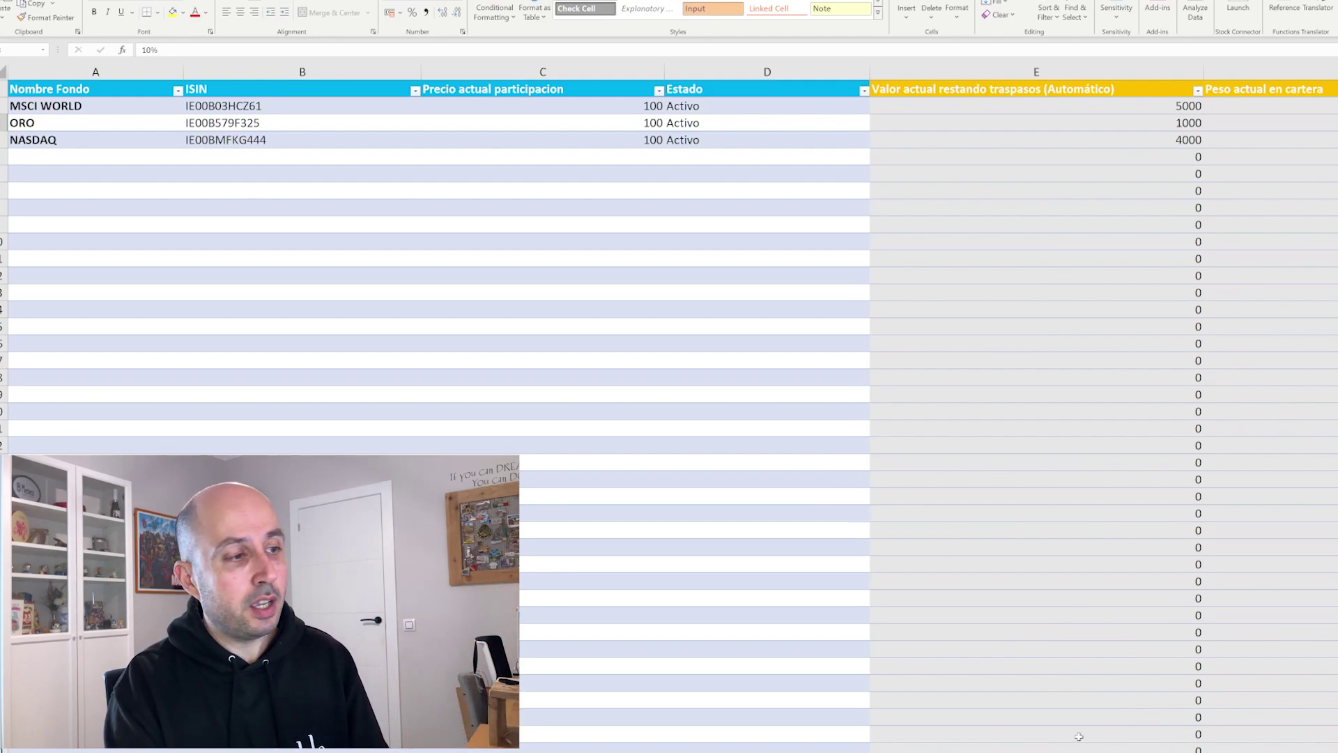
Compare the current portfolio weights of ORO and NASDAQ with their ideal weights in the fund table
{"action": "scroll", "coordinate": [669, 418], "scroll_direction": "right", "scroll_amount": 5}
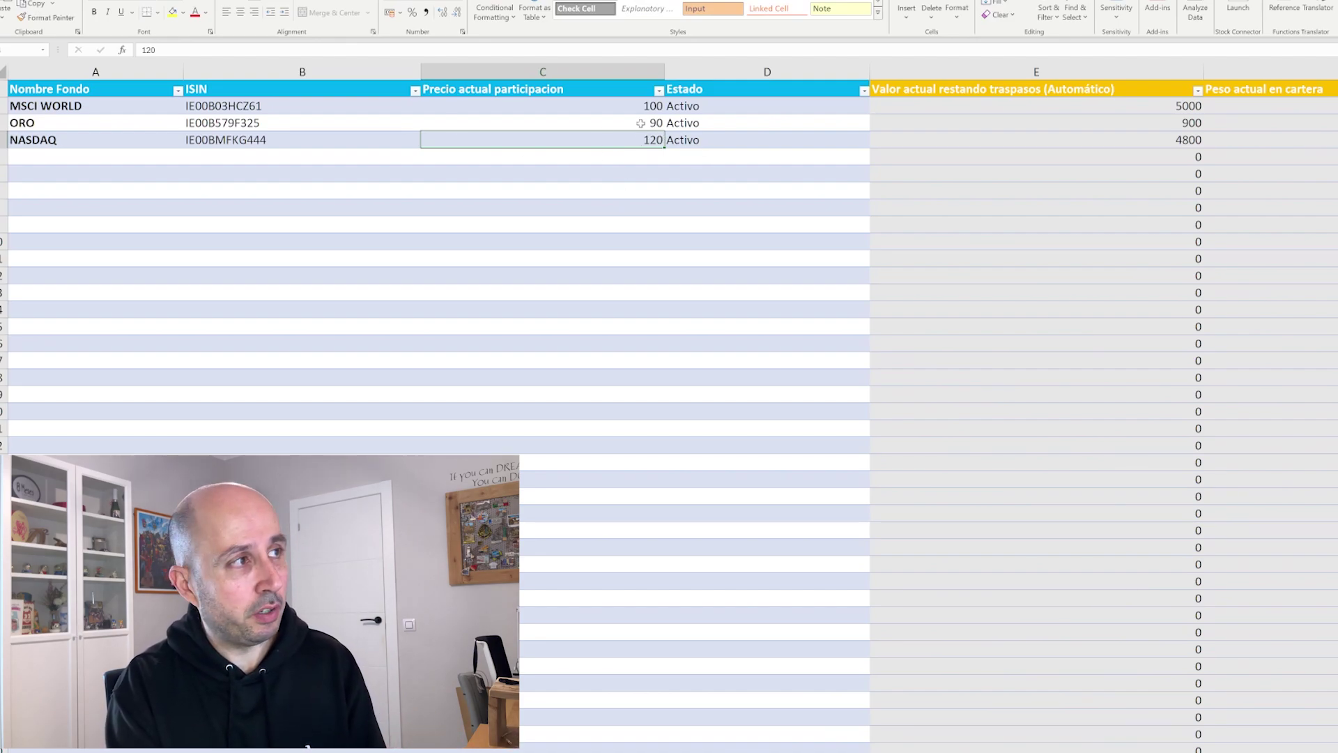
{"action": "left_click", "coordinate": [641, 123]}
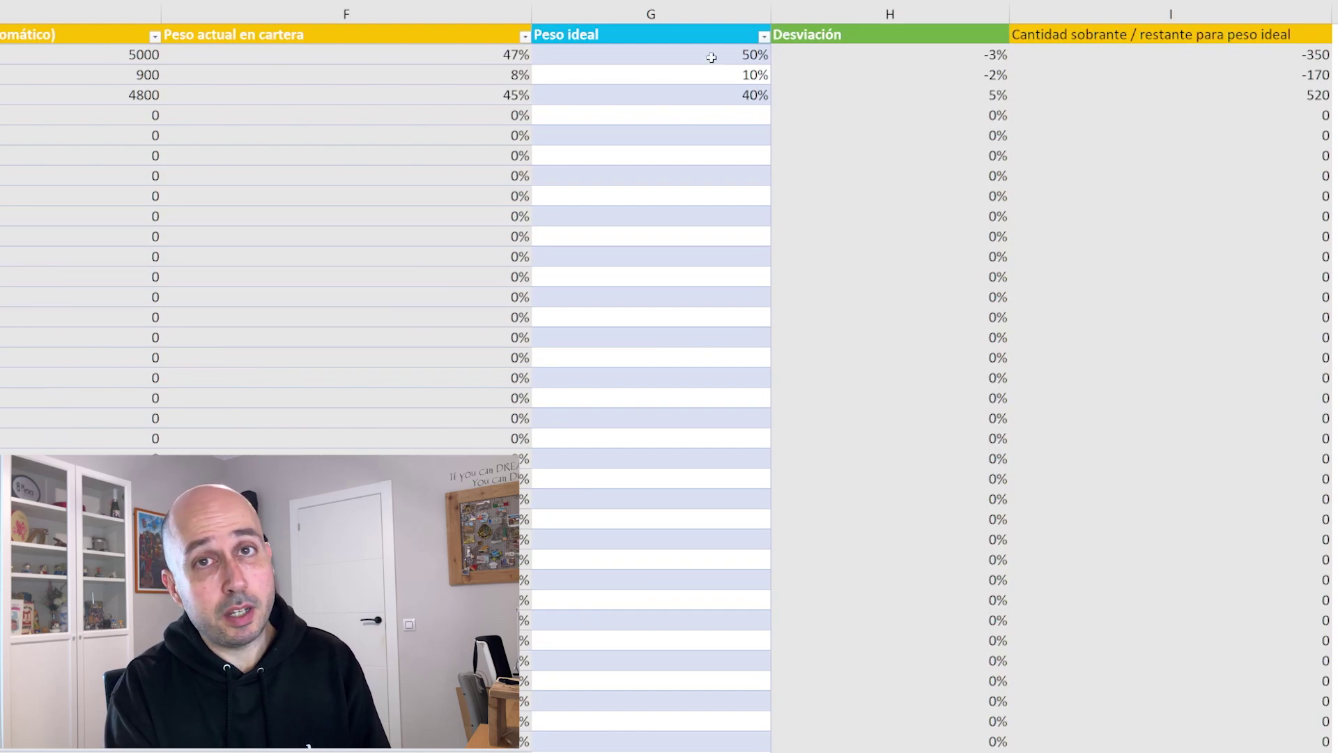
{"action": "left_click", "coordinate": [495, 75]}
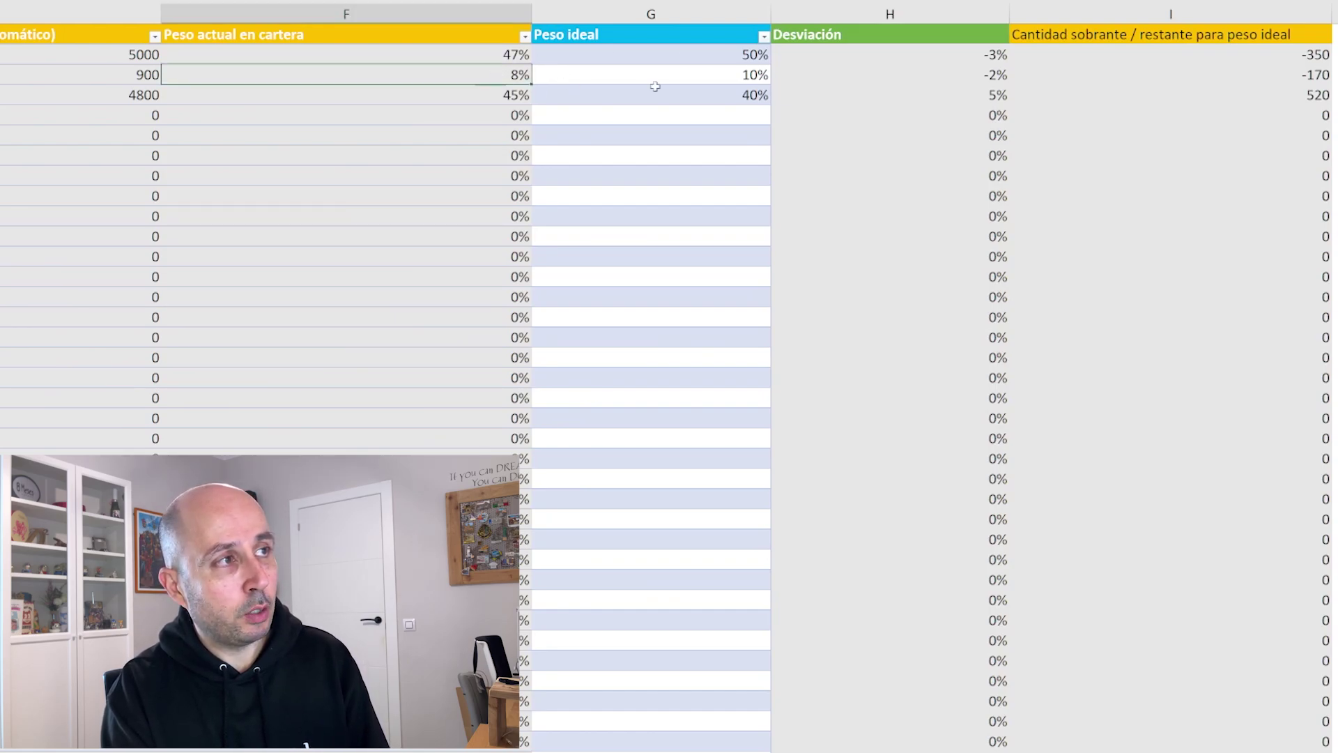
{"action": "left_click", "coordinate": [693, 74]}
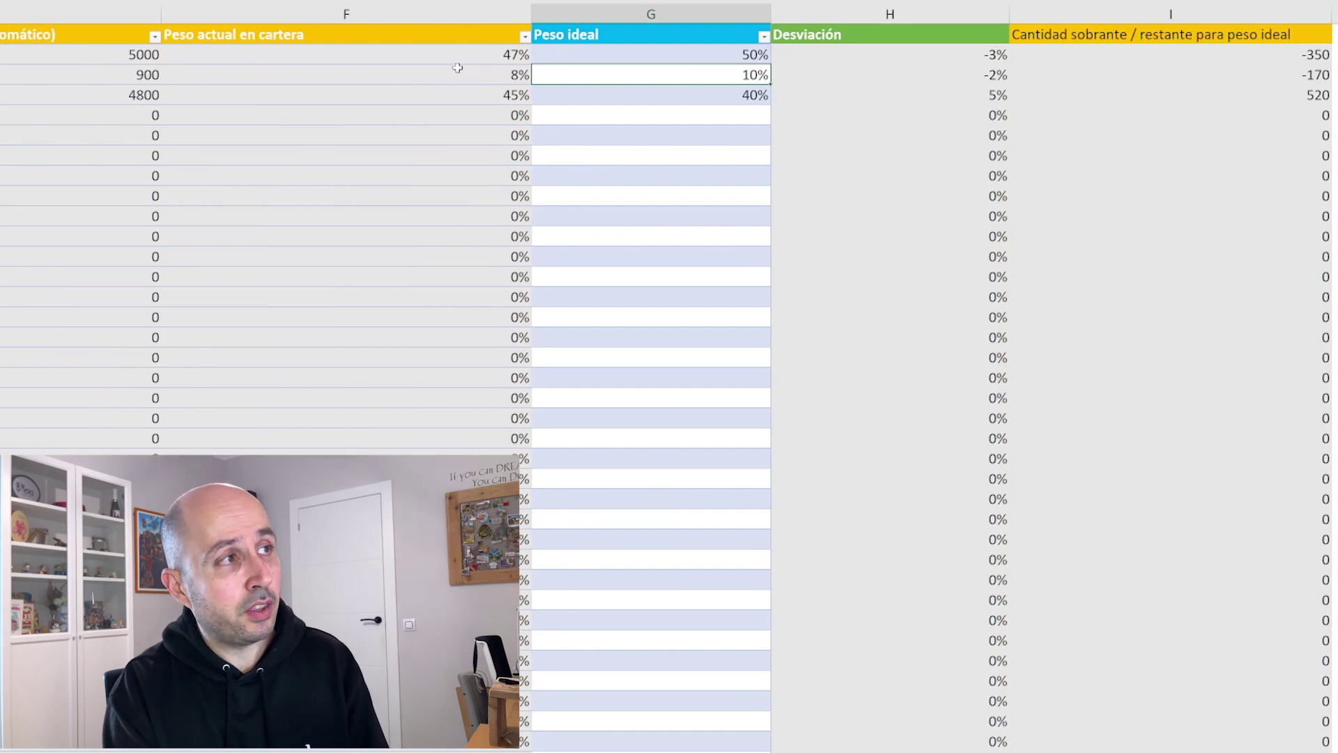
{"action": "left_click", "coordinate": [475, 97]}
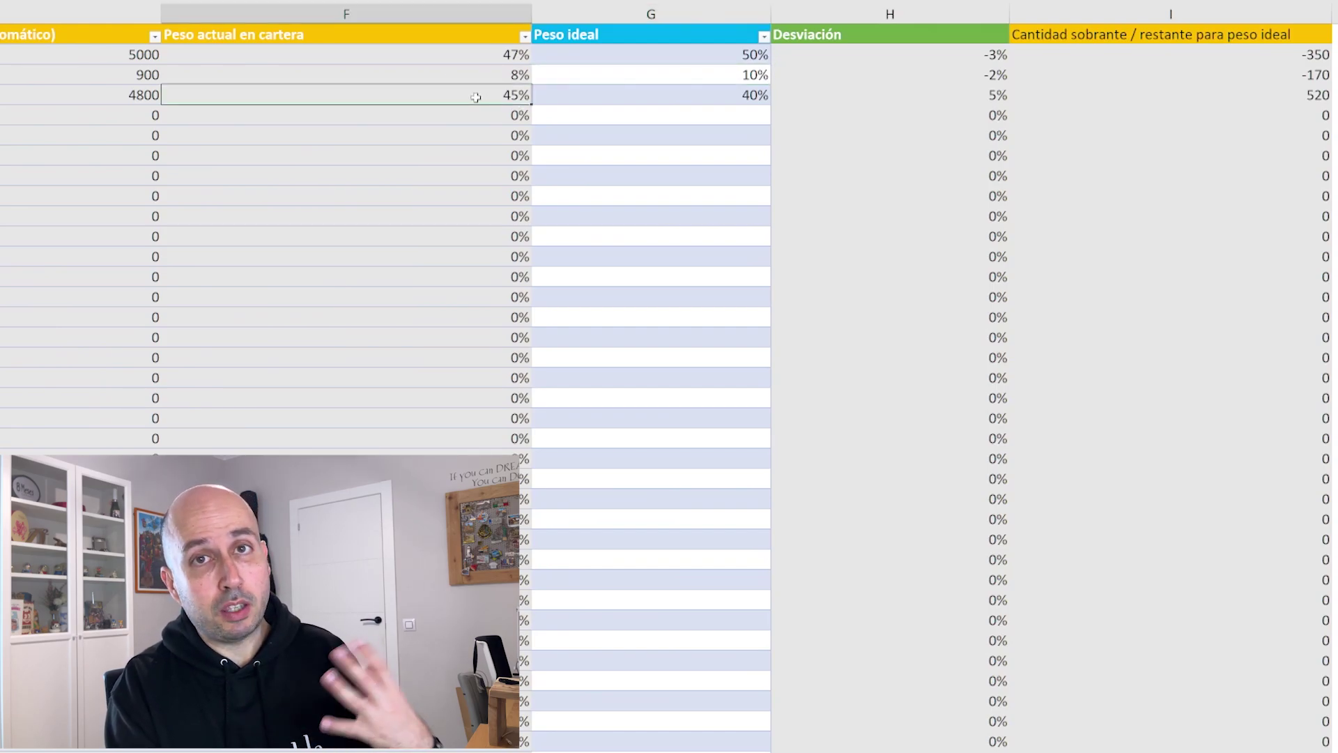
{"action": "left_click", "coordinate": [658, 94]}
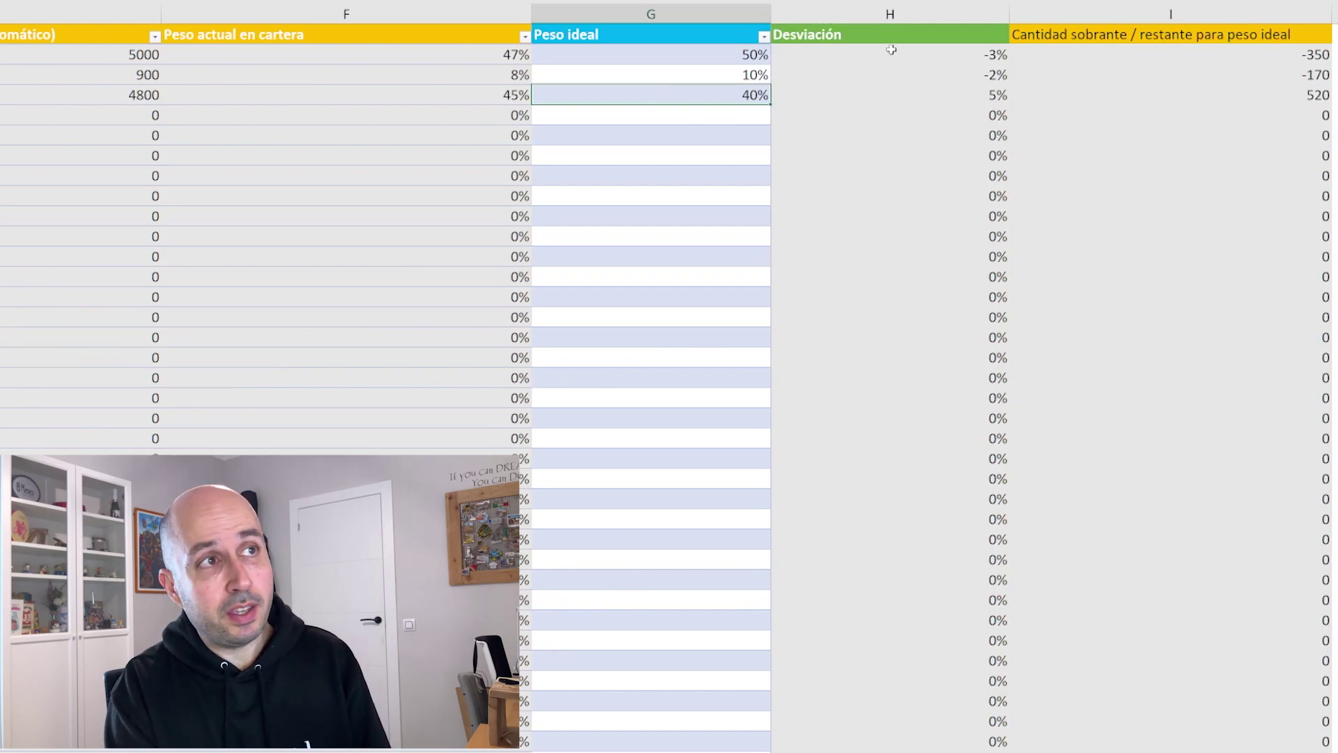
Check the NASDAQ deviation and each fund's surplus or shortfall amount for reaching the ideal weight
{"action": "left_click", "coordinate": [969, 94]}
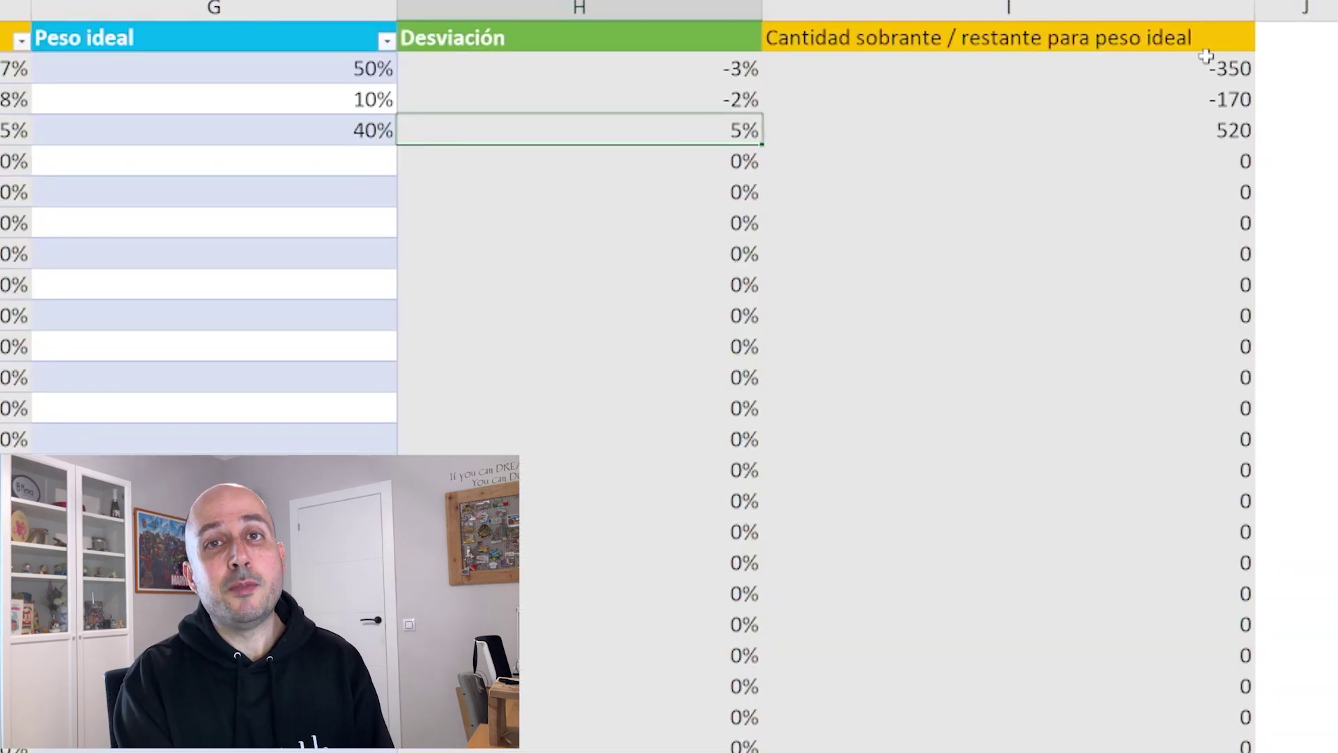
{"action": "left_click", "coordinate": [1137, 131]}
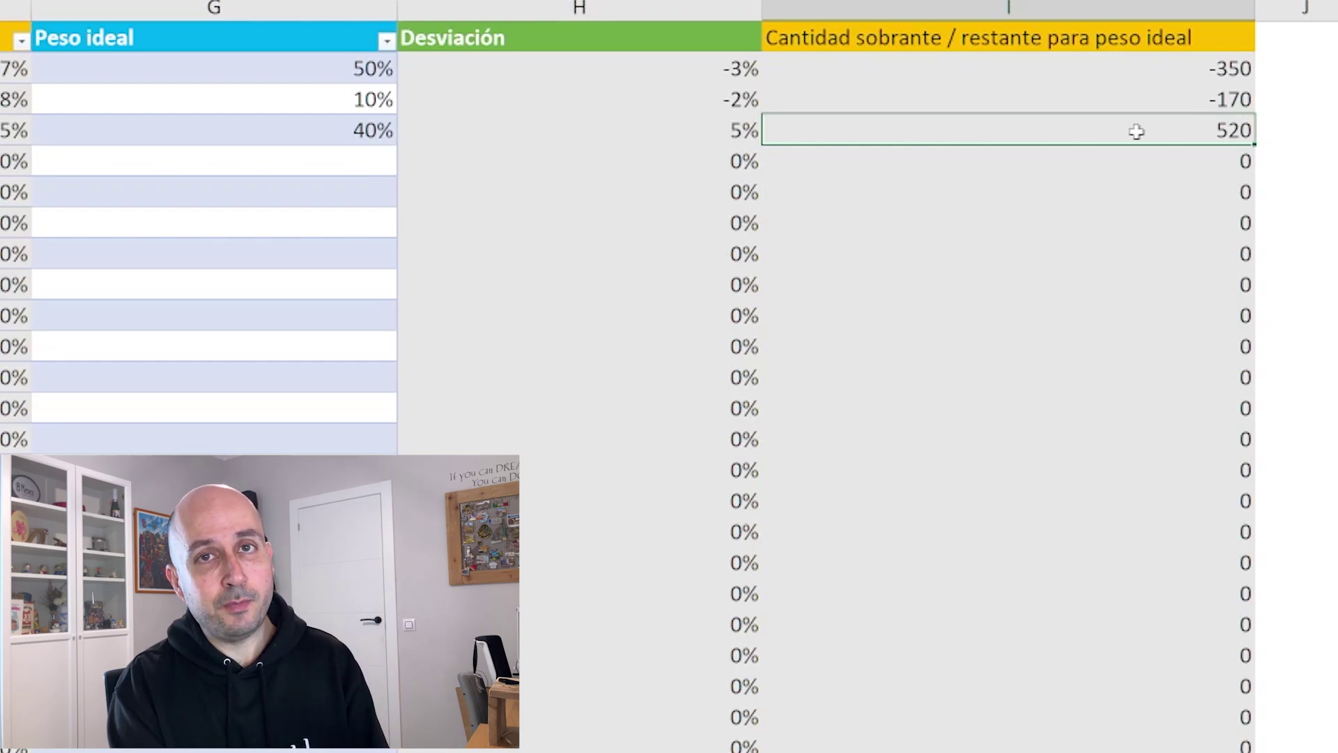
{"action": "left_click", "coordinate": [1160, 69]}
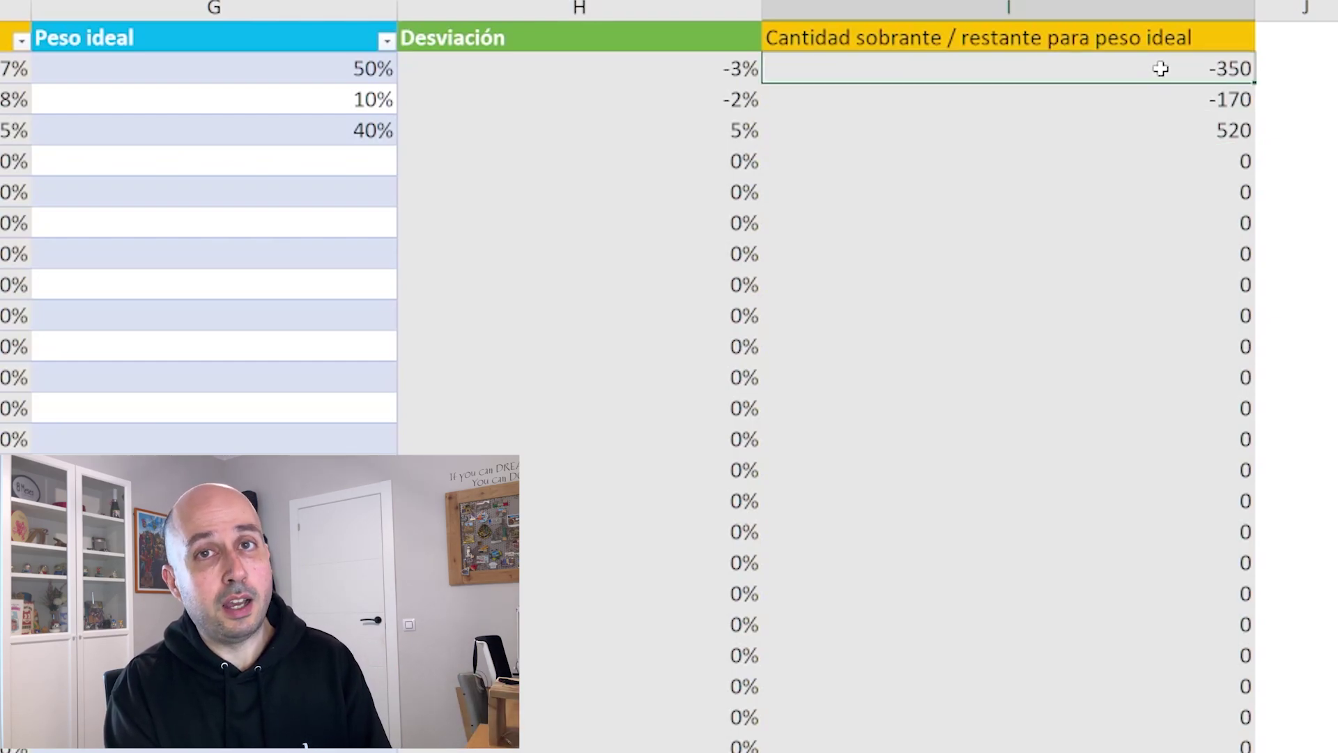
{"action": "left_click", "coordinate": [1170, 95]}
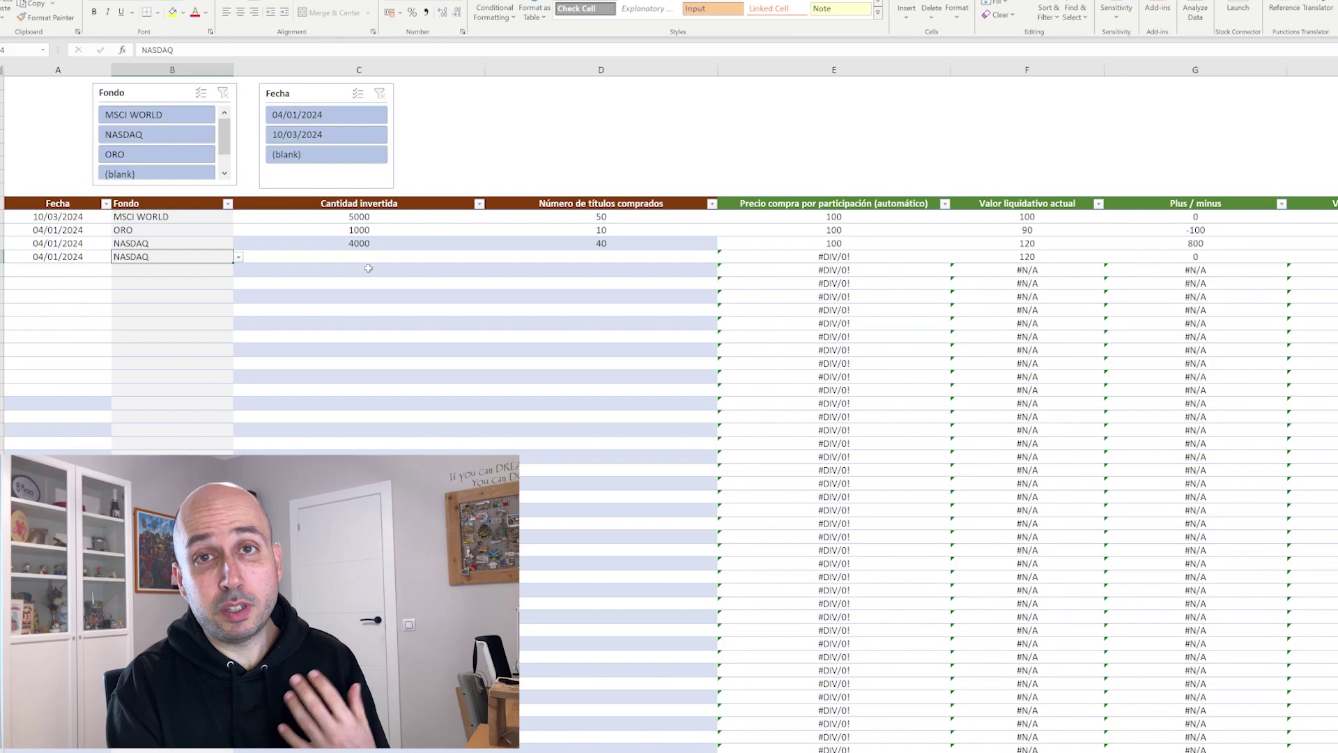
Enter 520 as the outgoing transfer amount in euros (Cantidad Euros Traspaso saliente) for the second NASDAQ row
{"action": "scroll", "coordinate": [368, 268], "scroll_direction": "right", "scroll_amount": 3}
{"action": "left_click", "coordinate": [1224, 257]}
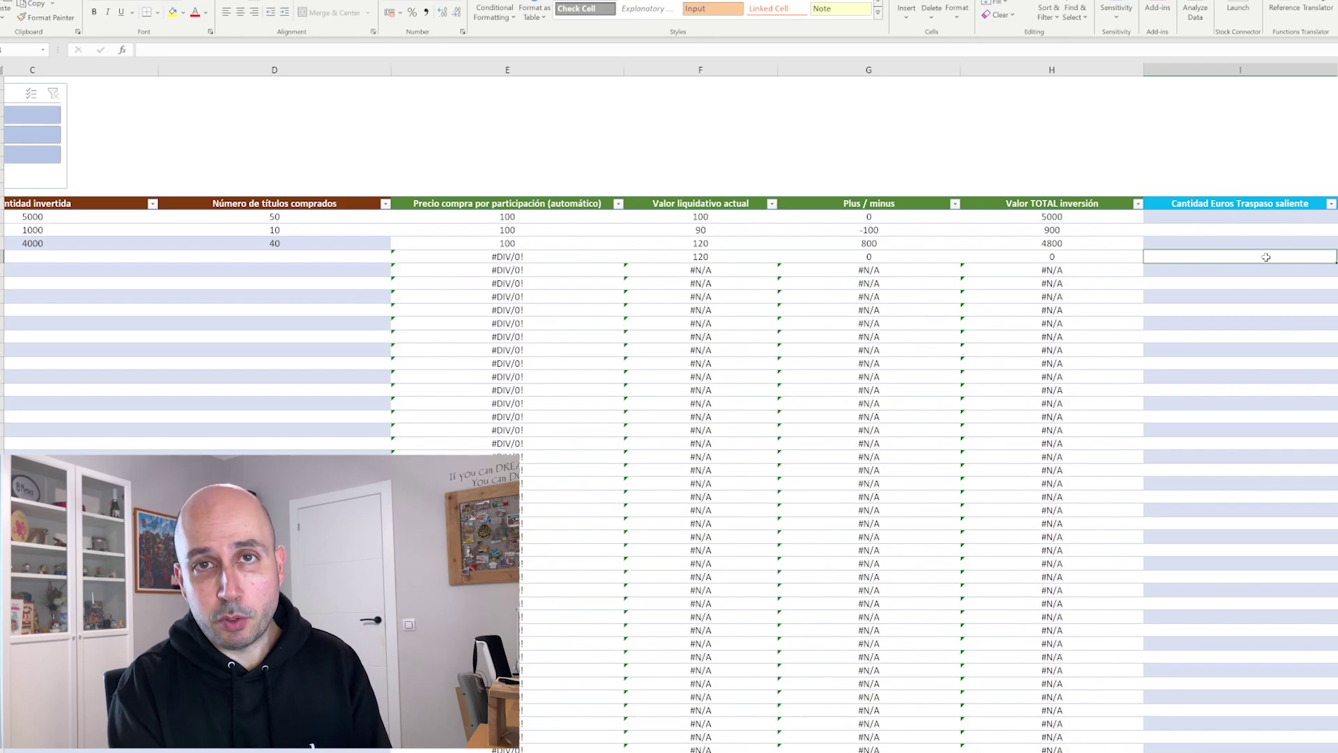
{"action": "type", "text": "520"}
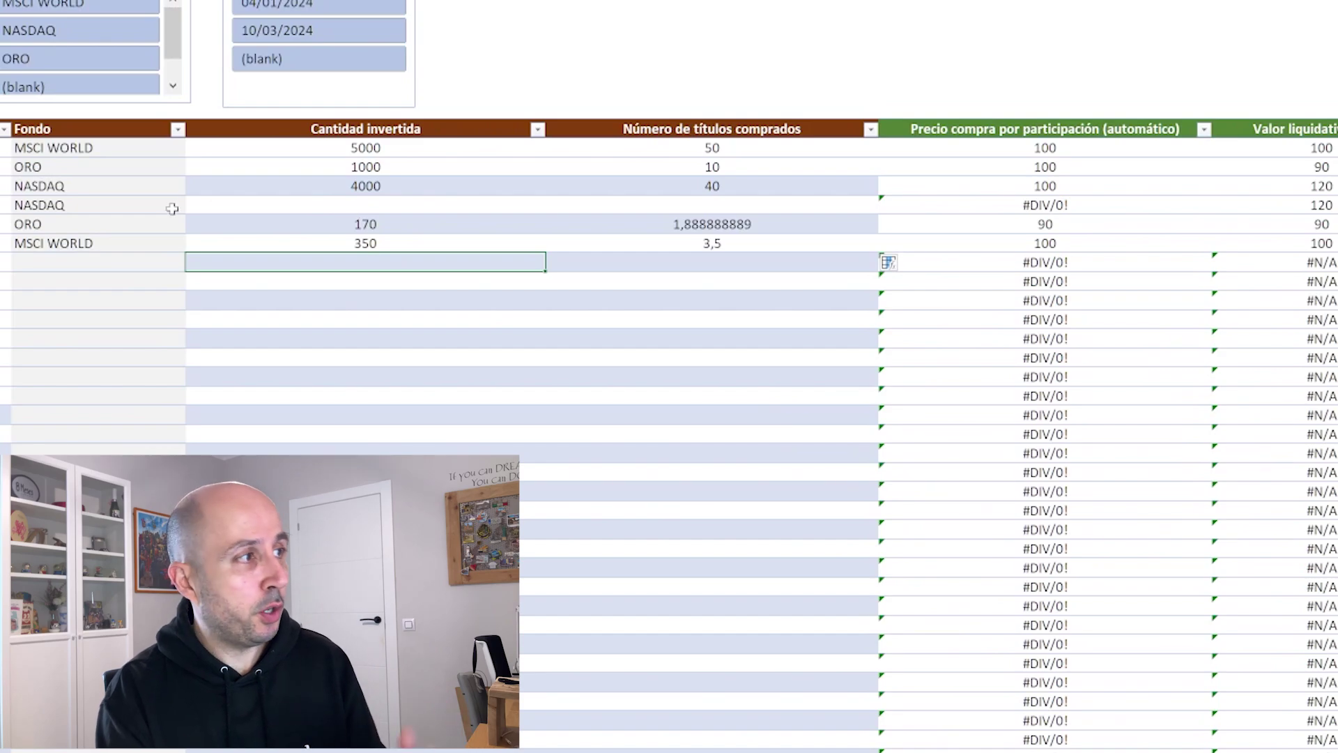
Review the amounts and purchased shares of the new ORO and MSCI WORLD rows, and the rebalanced fund weights
{"action": "left_click", "coordinate": [727, 224]}
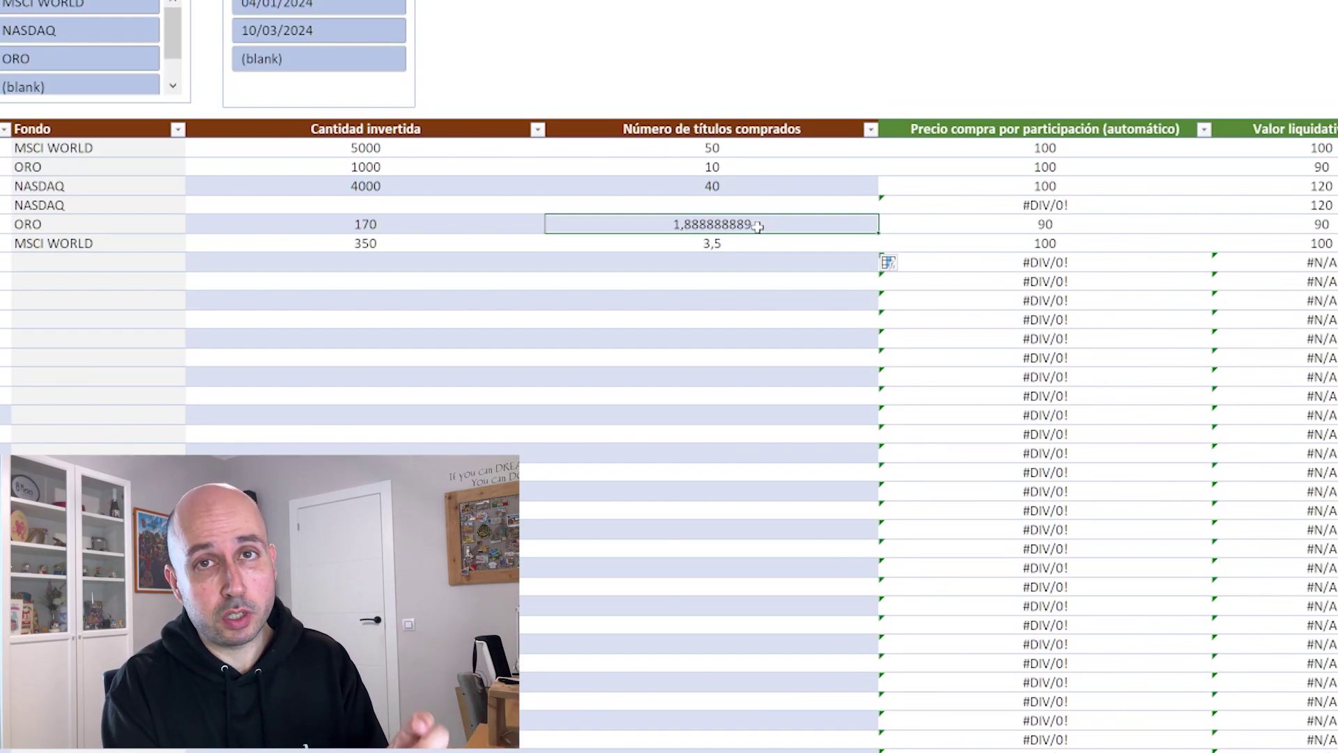
{"action": "left_click", "coordinate": [423, 245]}
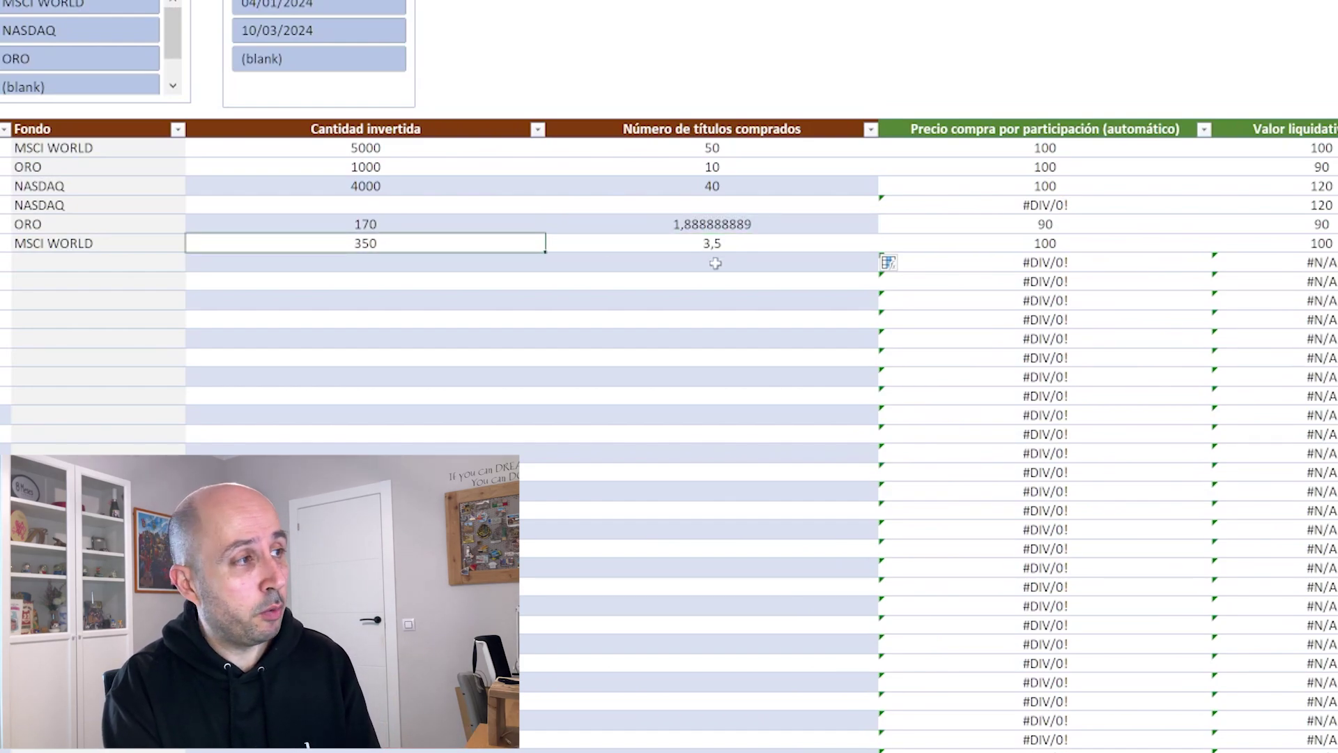
{"action": "left_click", "coordinate": [736, 246]}
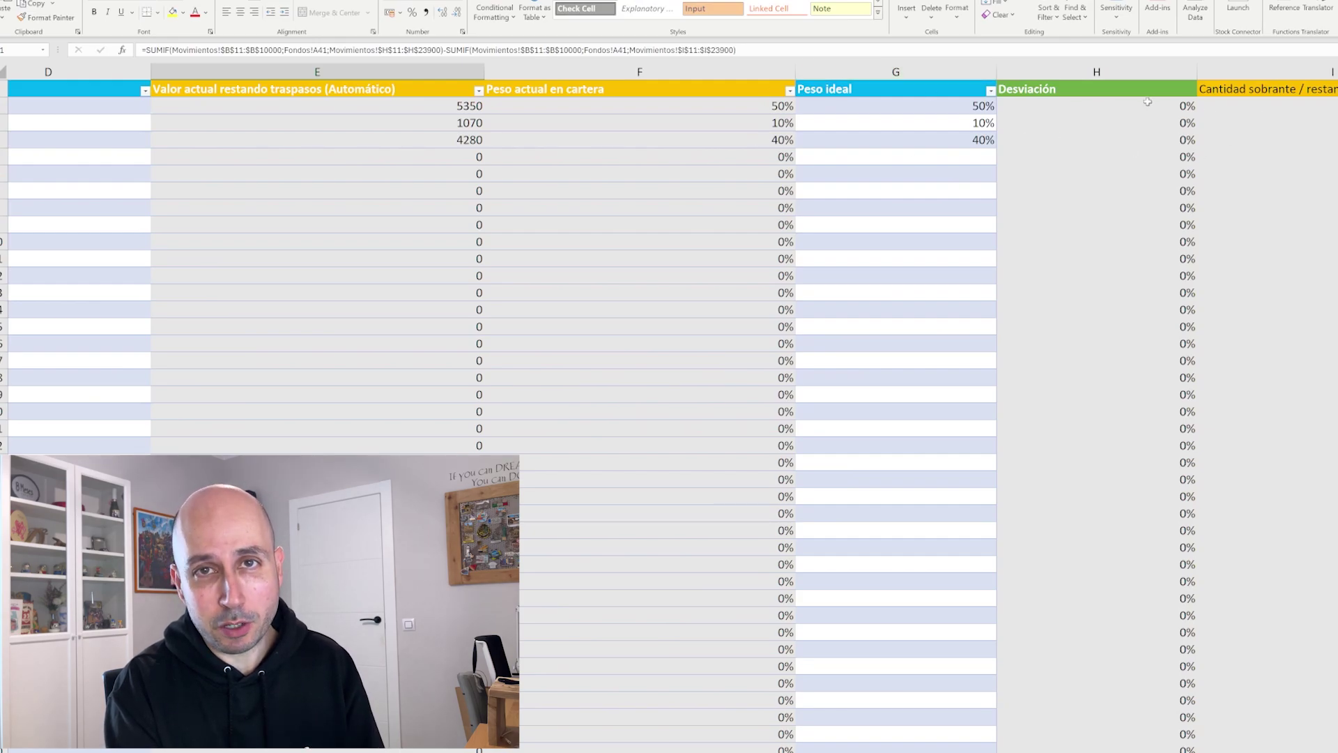
{"action": "scroll", "coordinate": [701, 205], "scroll_direction": "left", "scroll_amount": 5}
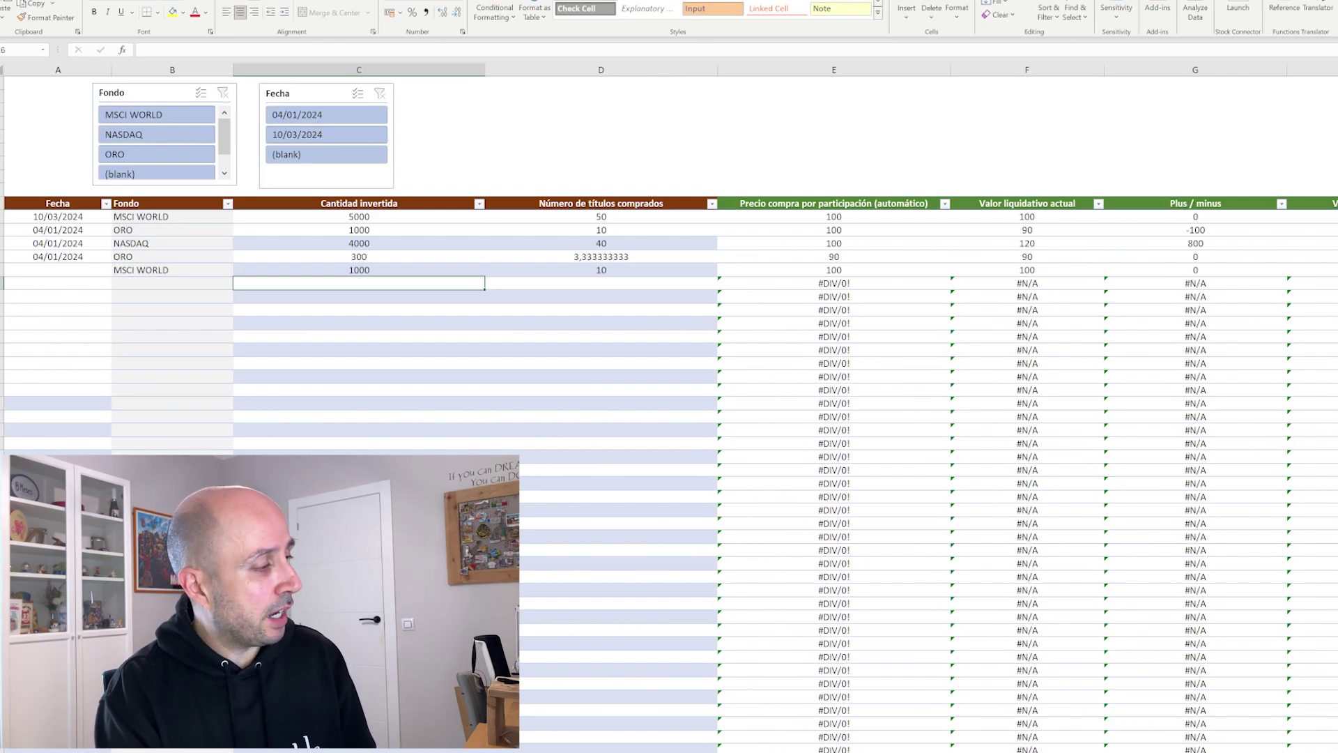
{"action": "left_click", "coordinate": [362, 750]}
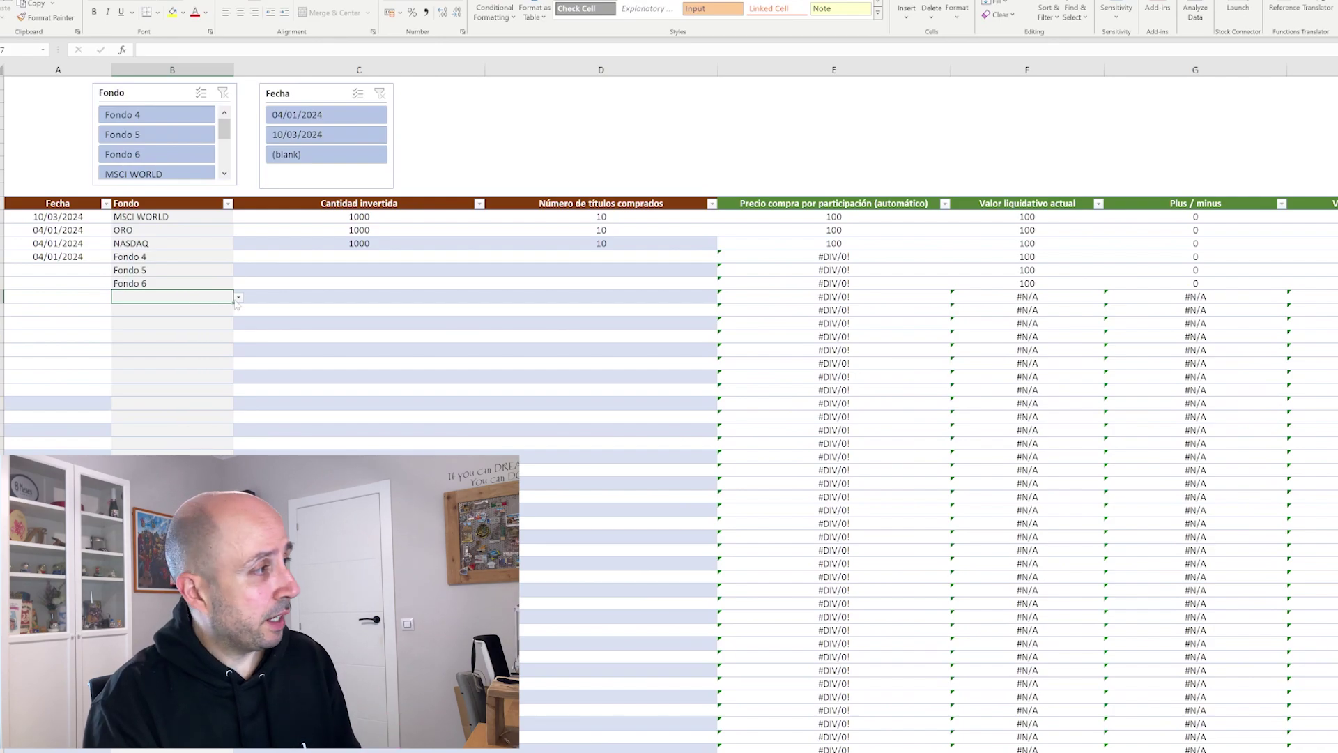
Fill the next four empty Fondo cells of the purchase table with Fondo 7, Fondo 8, Fondo 9 and Fondo 10
{"action": "left_click", "coordinate": [238, 297]}
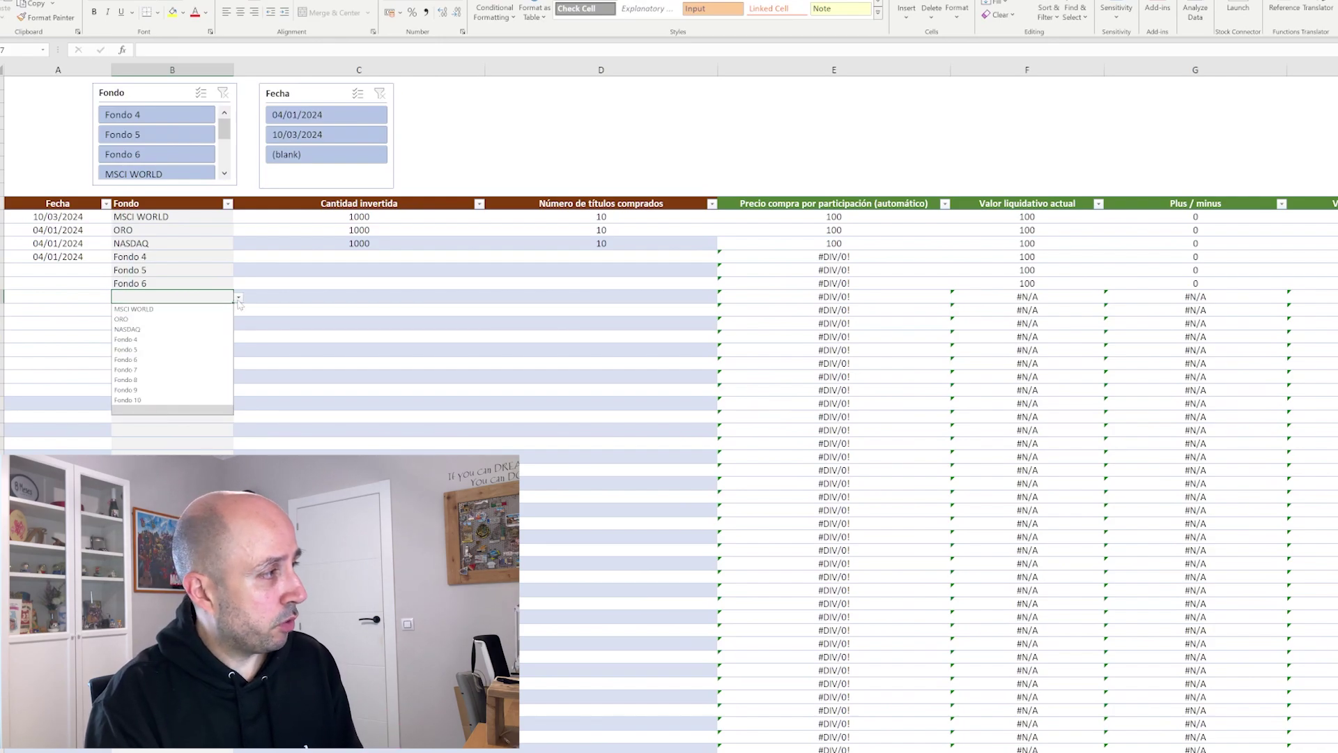
{"action": "left_click", "coordinate": [165, 361]}
{"action": "left_click", "coordinate": [159, 308]}
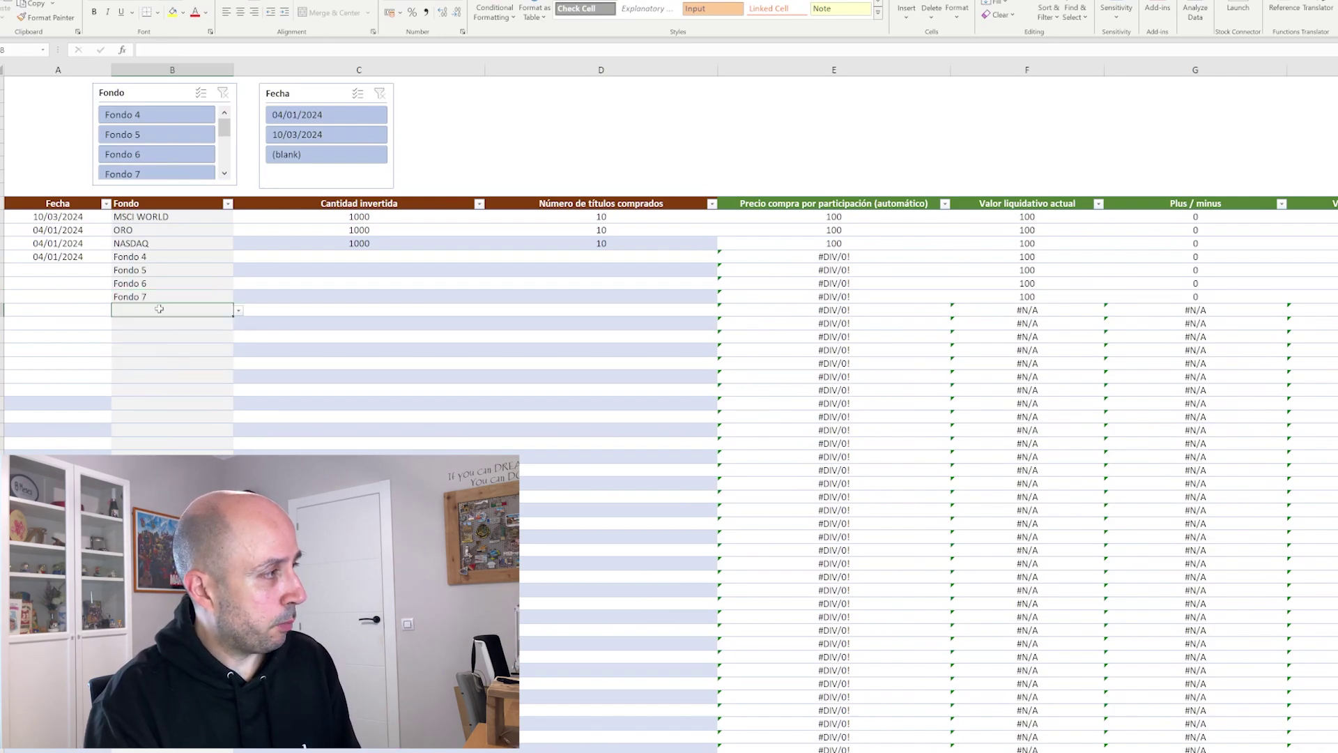
{"action": "left_click", "coordinate": [238, 311]}
{"action": "left_click", "coordinate": [186, 375]}
{"action": "left_click", "coordinate": [190, 324]}
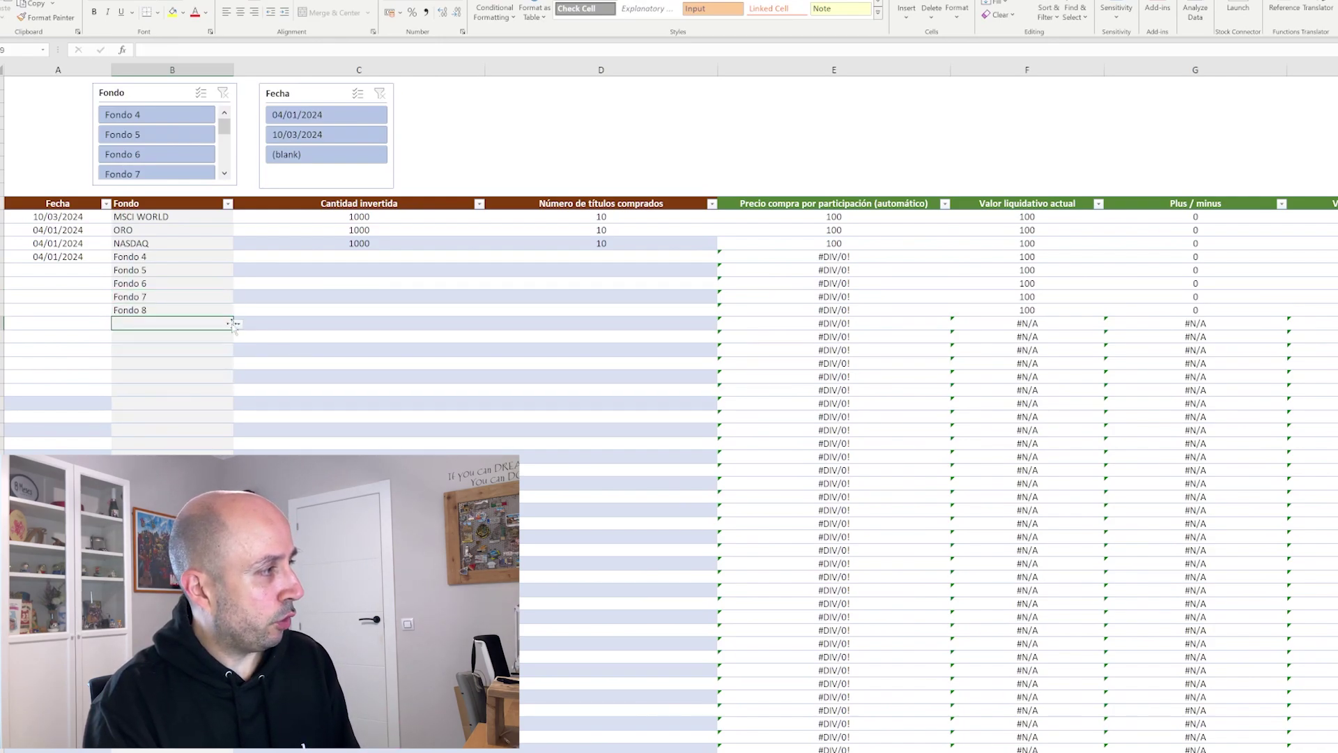
{"action": "left_click", "coordinate": [239, 323]}
{"action": "left_click", "coordinate": [174, 416]}
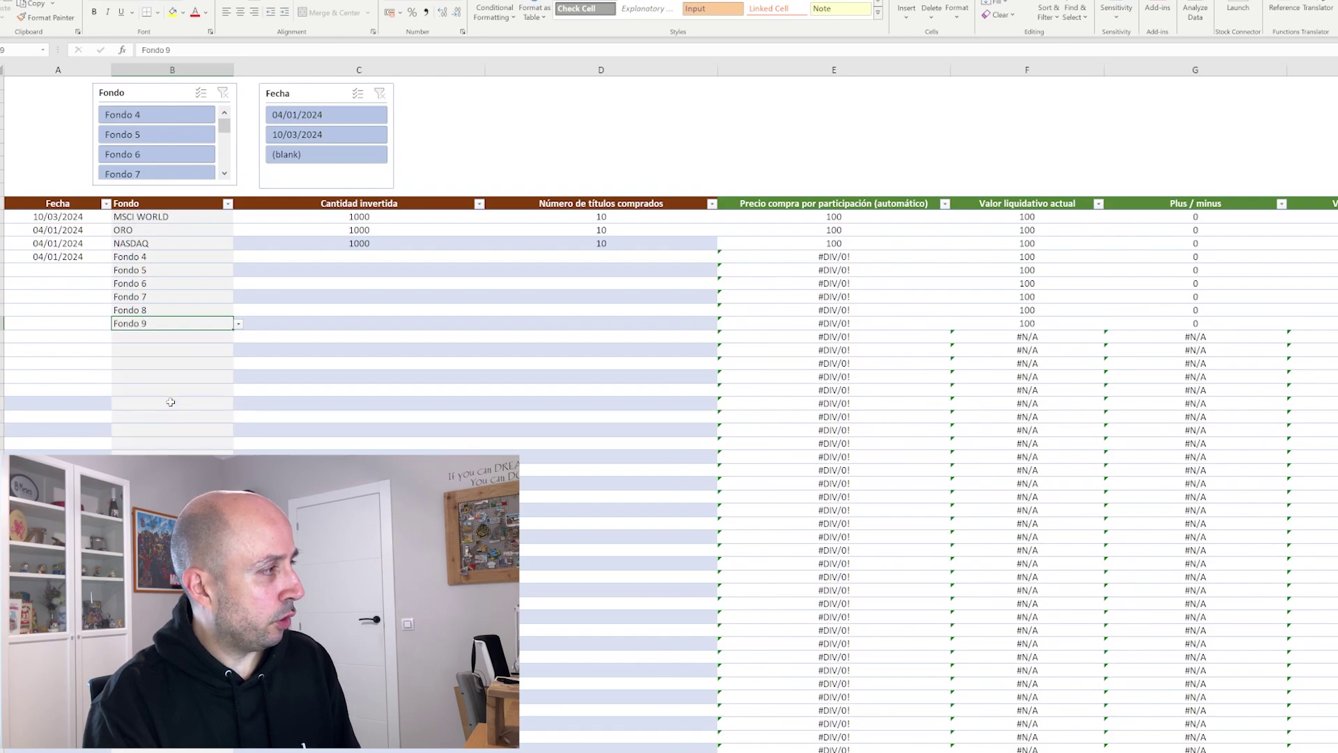
{"action": "left_click", "coordinate": [178, 336]}
{"action": "left_click", "coordinate": [239, 337]}
{"action": "left_click", "coordinate": [195, 440]}
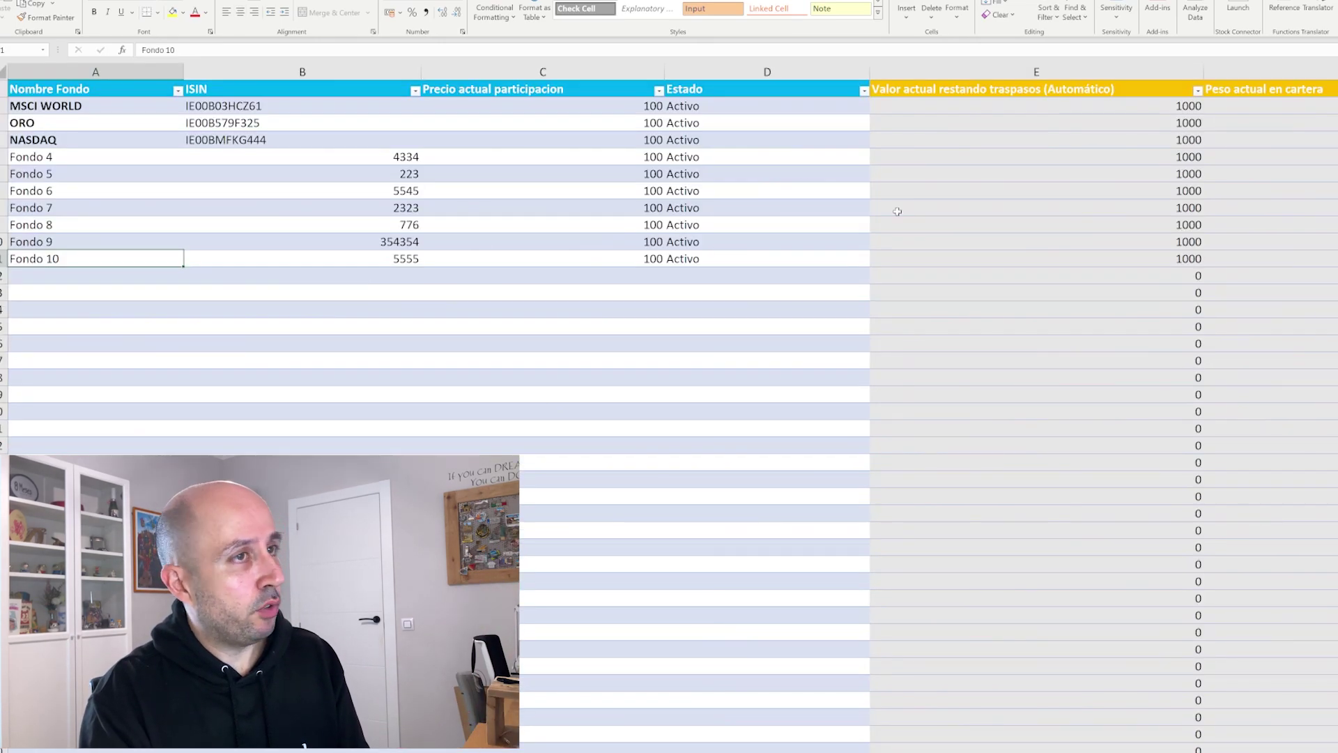
Compare the current and ideal weights of the ten funds, and select the current share price of Fondo 4
{"action": "scroll", "coordinate": [1023, 749], "scroll_direction": "right", "scroll_amount": 10}
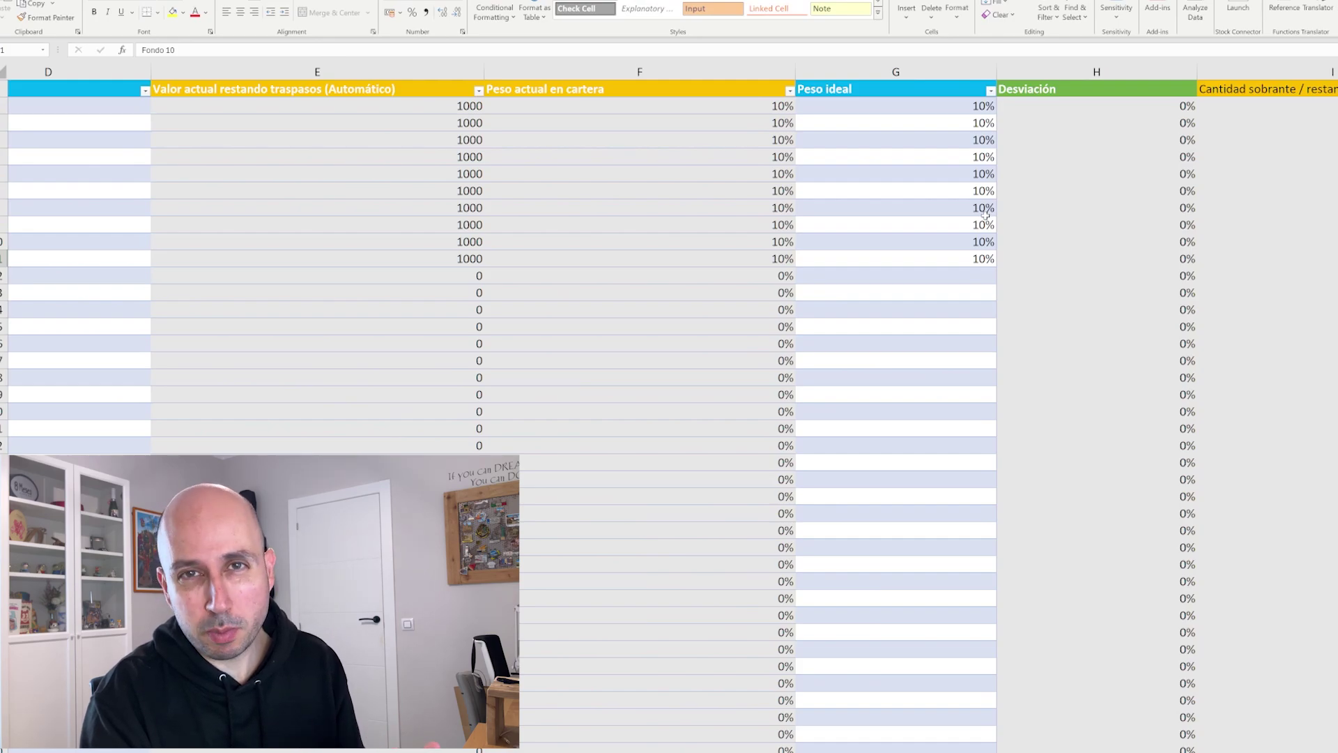
{"action": "scroll", "coordinate": [985, 213], "scroll_direction": "left", "scroll_amount": 10}
{"action": "left_click", "coordinate": [599, 158]}
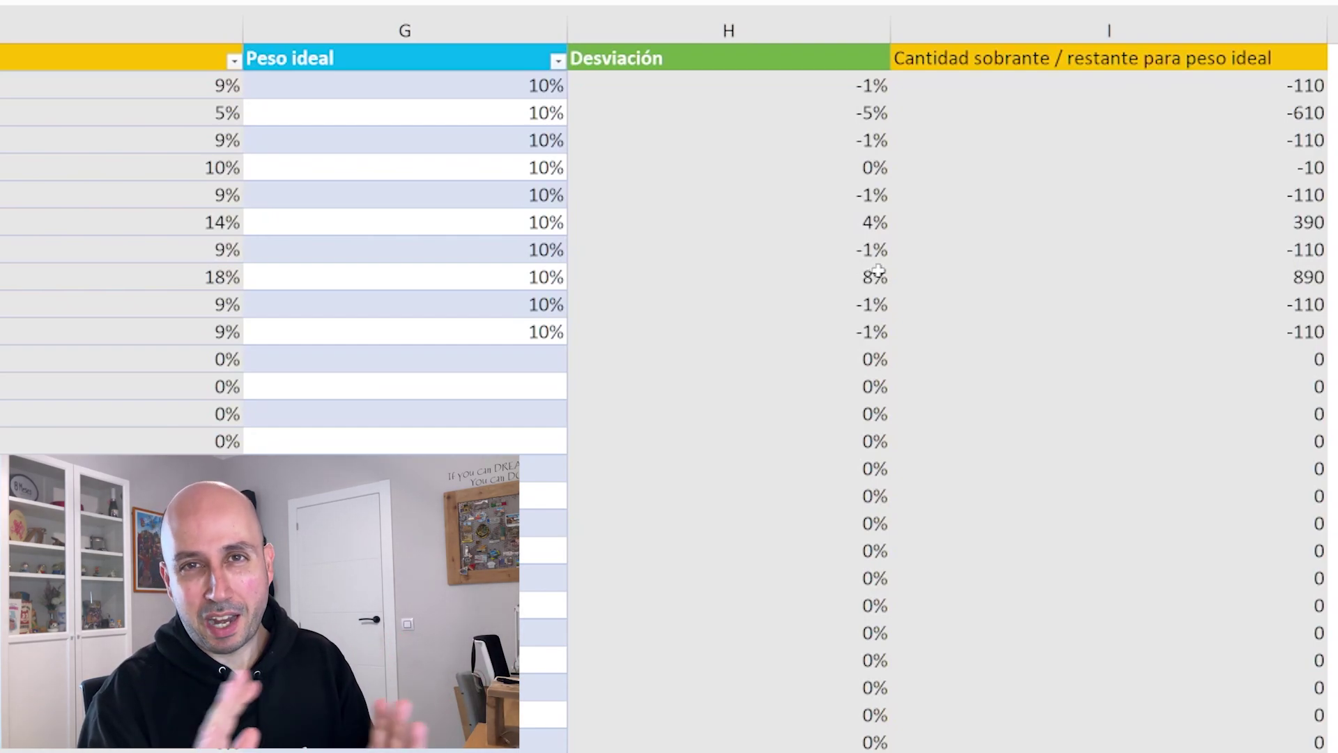
Check the surplus amounts of Fondo 8 and Fondo 6 relative to their ideal weights
{"action": "left_click", "coordinate": [1283, 380]}
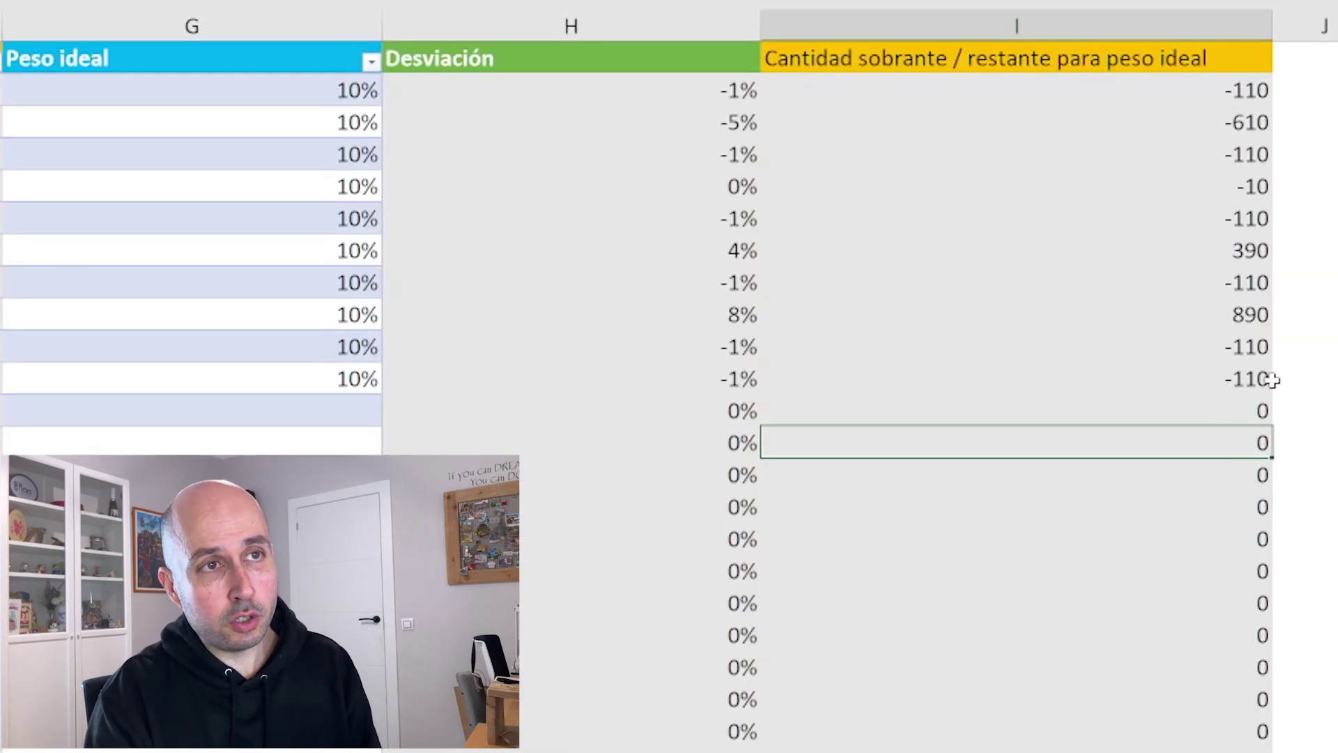
{"action": "left_click", "coordinate": [1246, 313]}
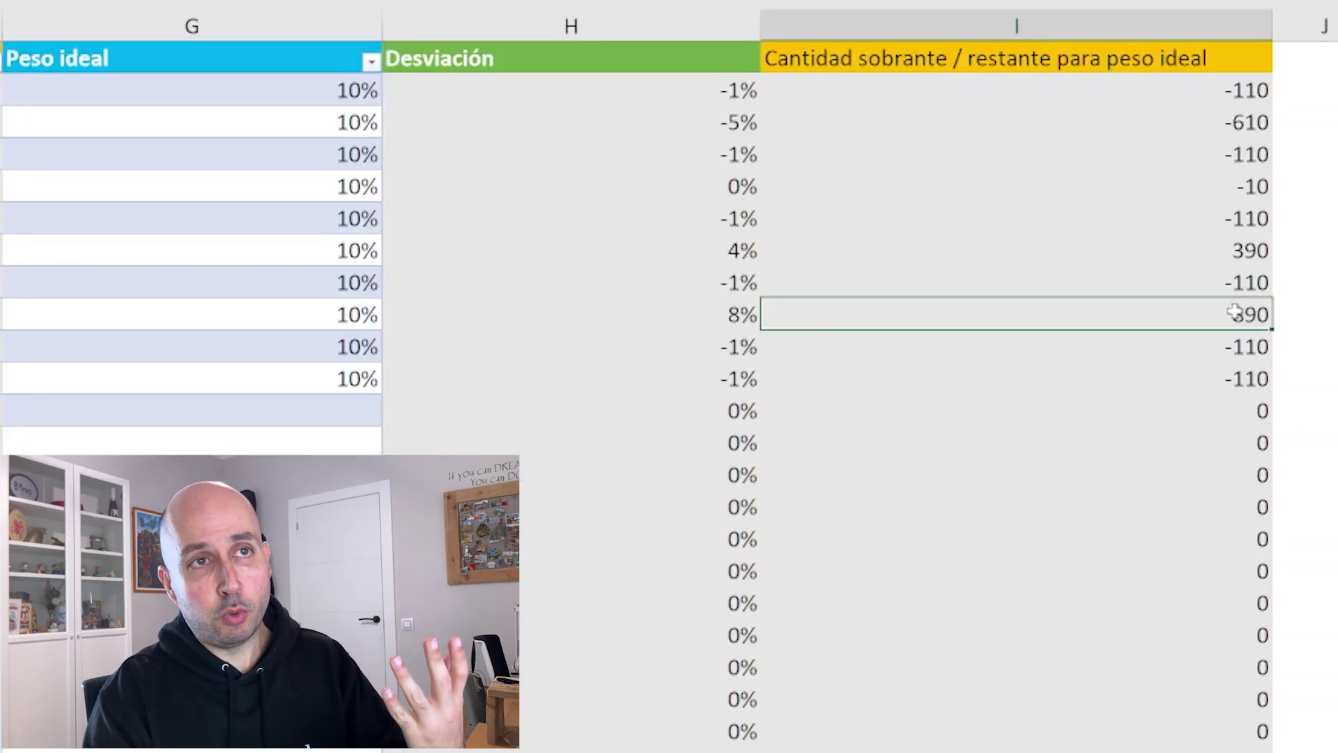
{"action": "left_click", "coordinate": [1237, 250]}
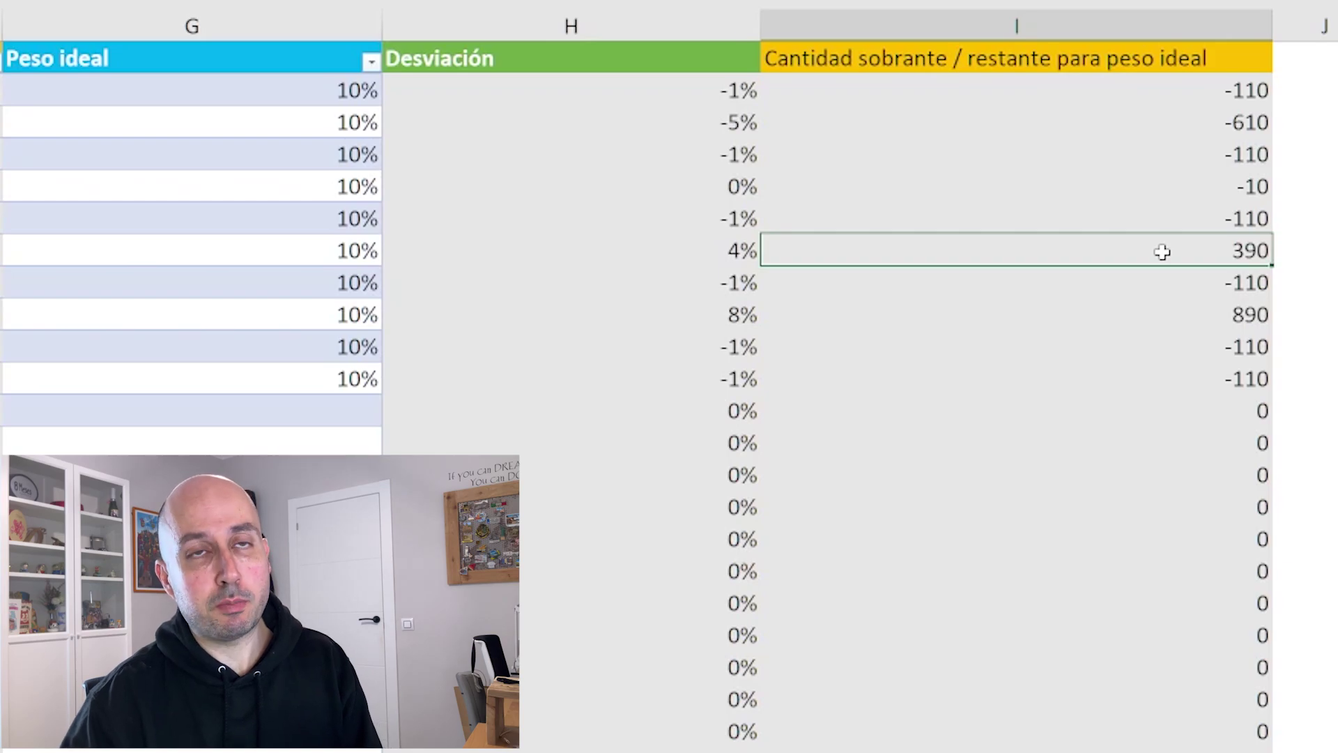
{"action": "left_click", "coordinate": [1248, 317]}
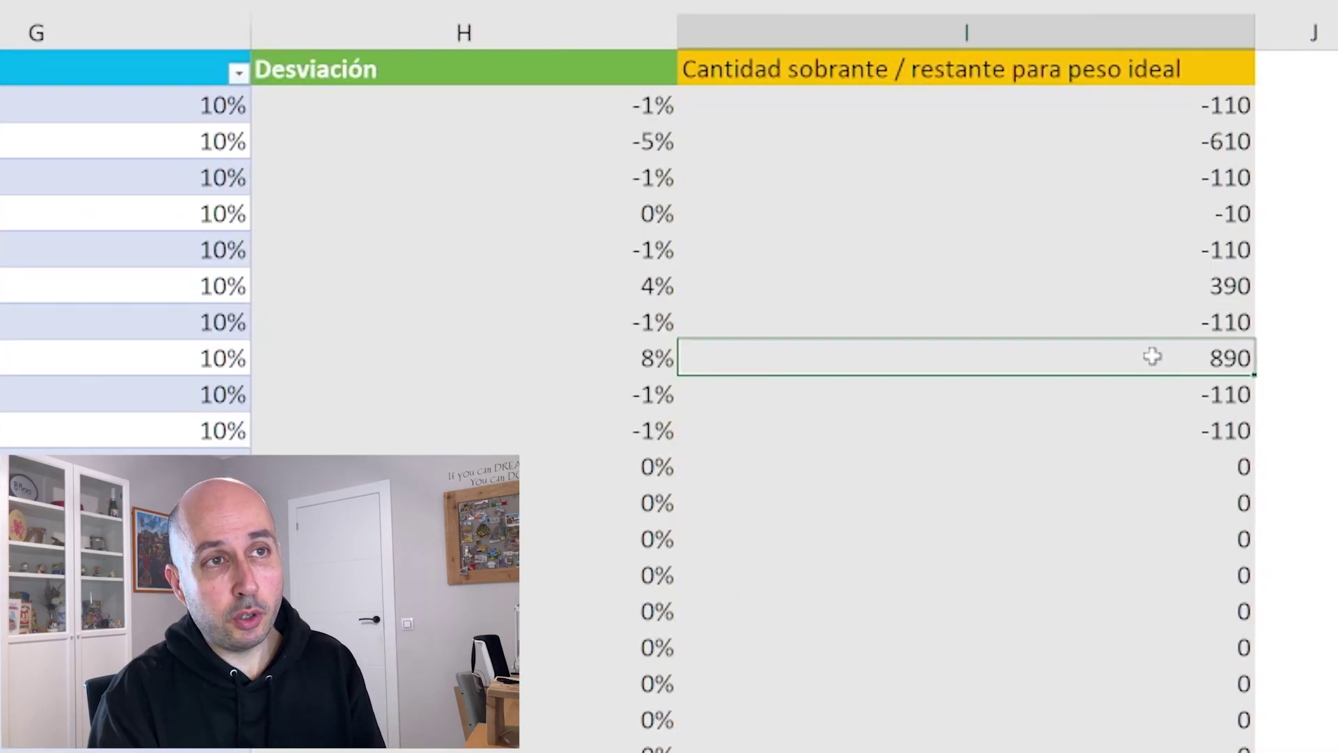
Select together the shortfall amounts of Fondo 10, Fondo 9, Fondo 7, and Fondo 5 up to NASDAQ
{"action": "left_click", "coordinate": [1216, 430]}
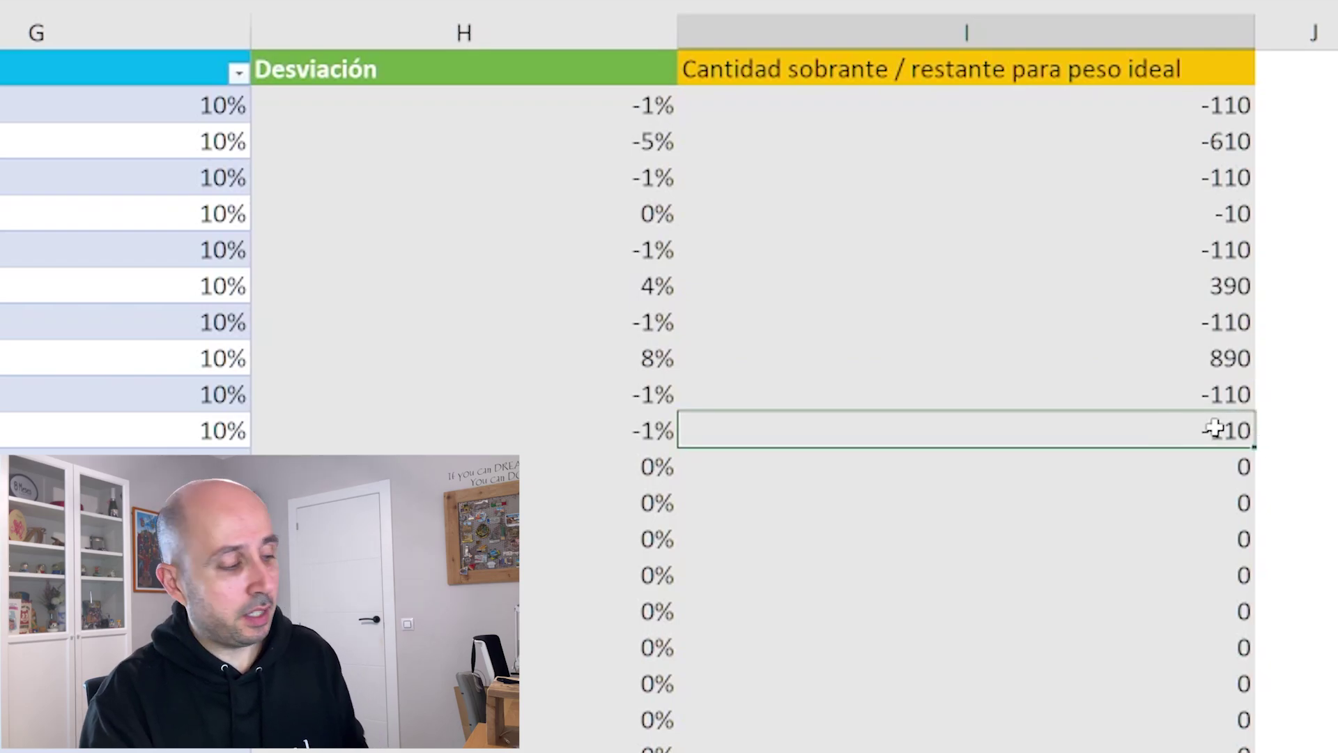
{"action": "left_click", "coordinate": [1229, 392], "text": "ctrl"}
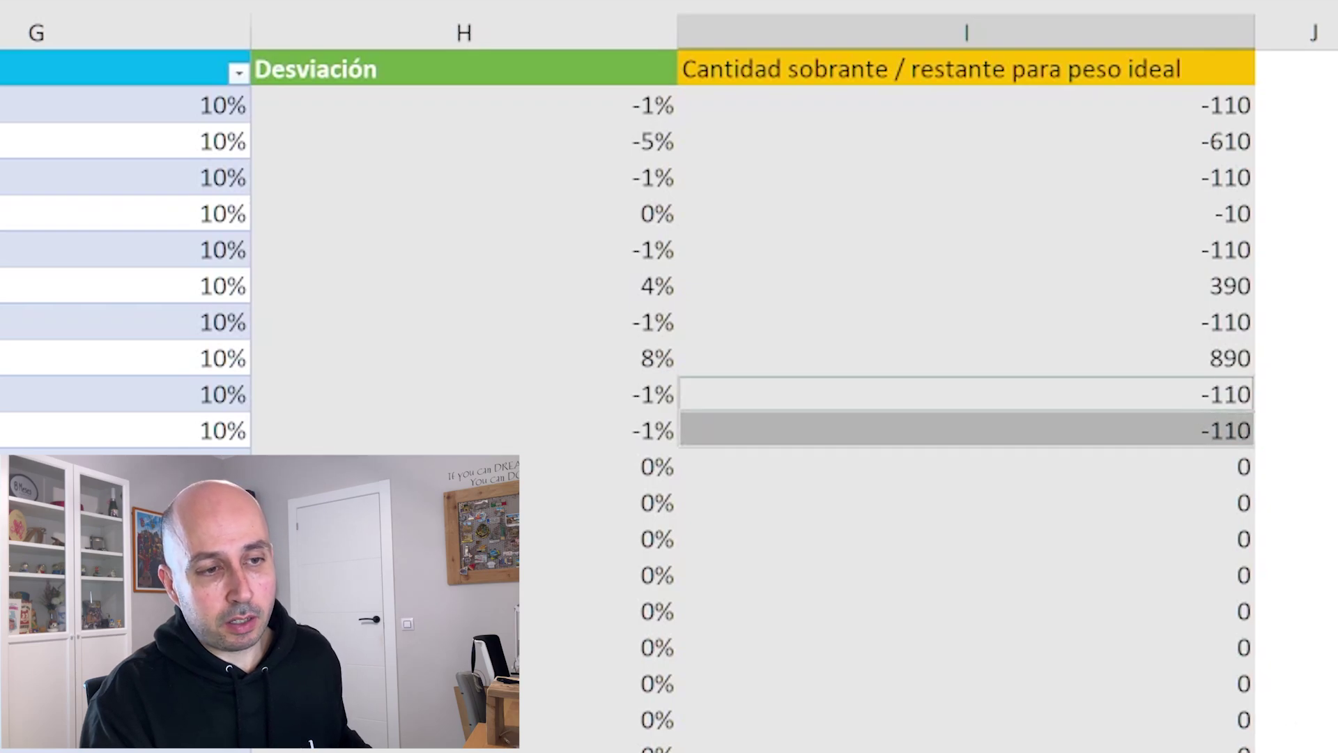
{"action": "left_click", "coordinate": [1202, 321], "text": "ctrl"}
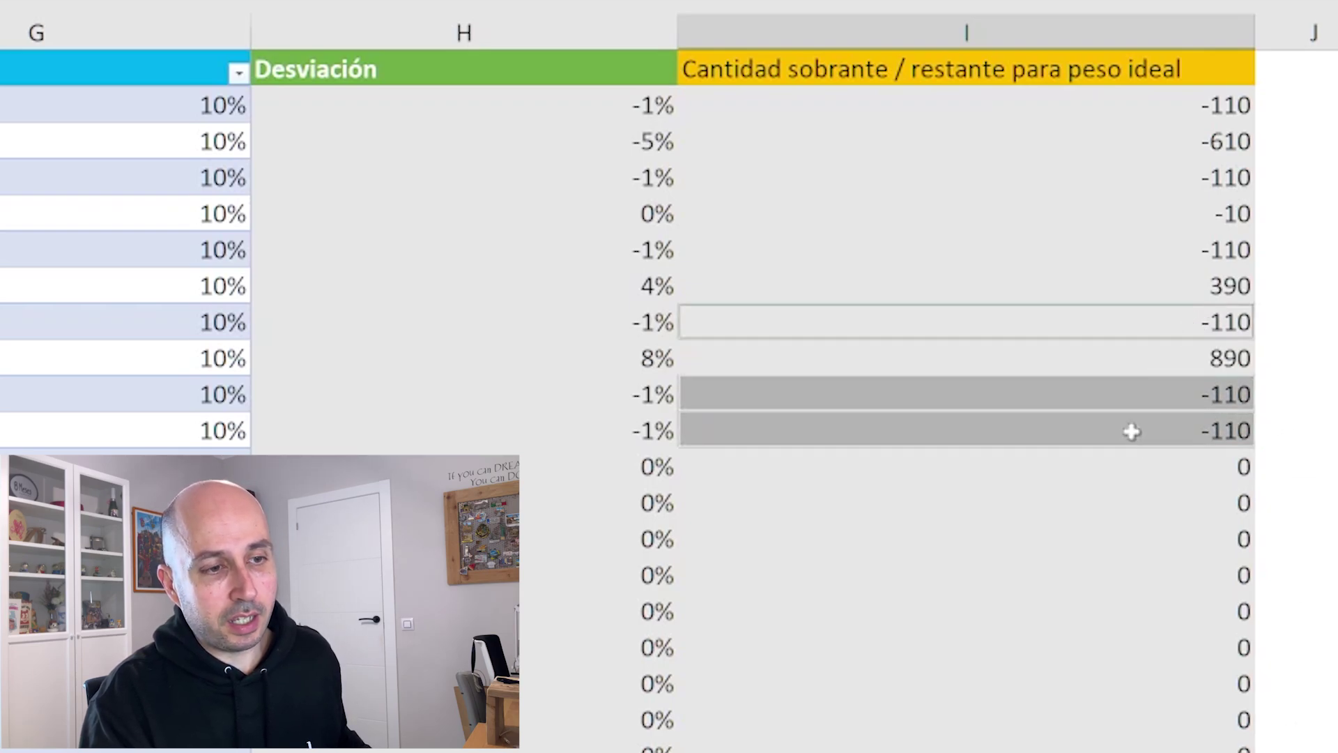
{"action": "left_click", "coordinate": [1202, 253], "text": "ctrl"}
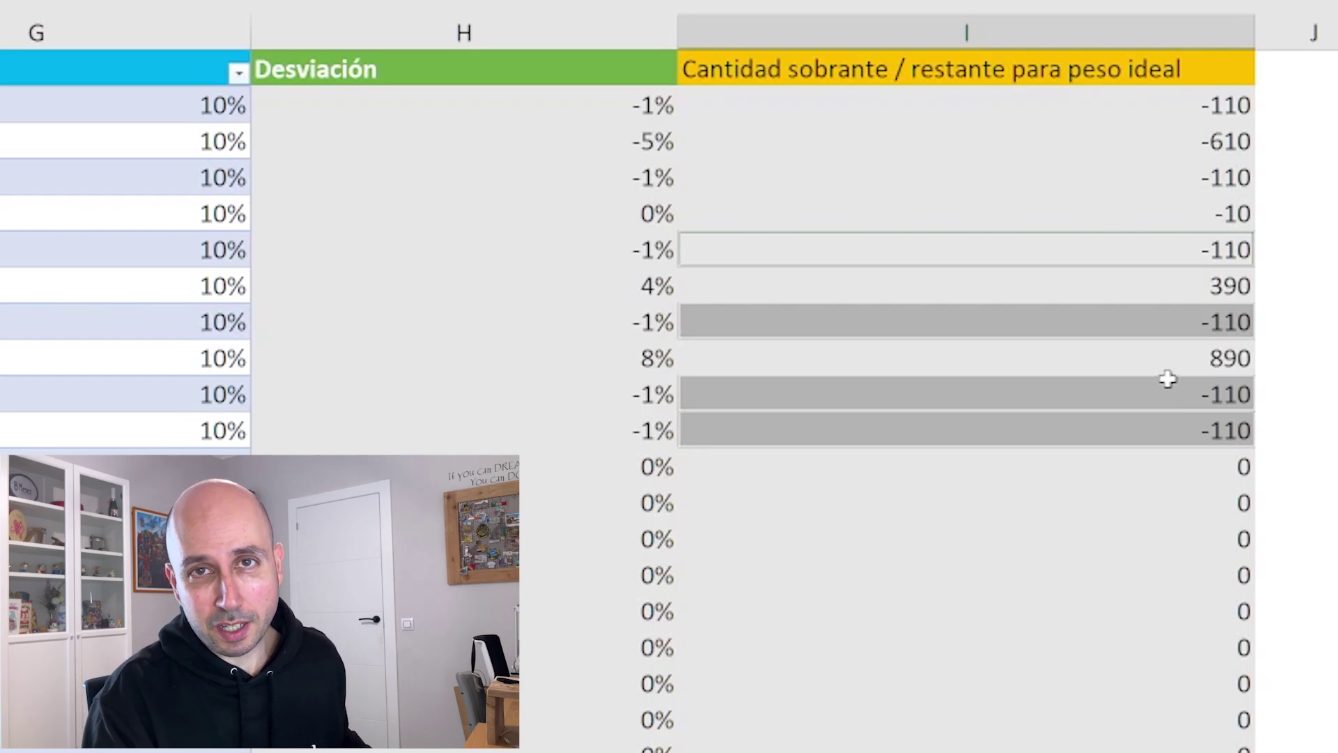
{"action": "left_click_drag", "start_coordinate": [1150, 250], "coordinate": [1123, 165], "text": "ctrl"}
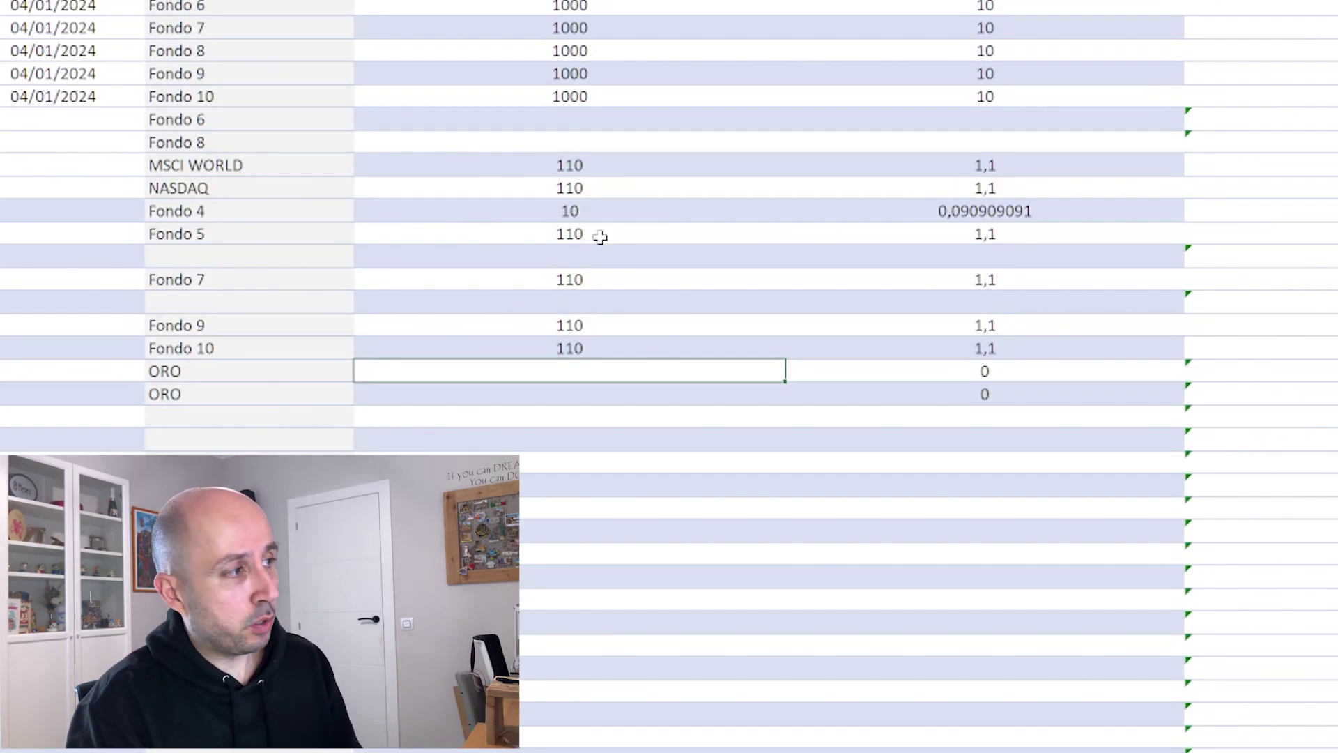
Review the new invested amounts from MSCI WORLD through Fondo 10, and select the empty amount of the first ORO row
{"action": "left_click_drag", "start_coordinate": [576, 163], "coordinate": [558, 344]}
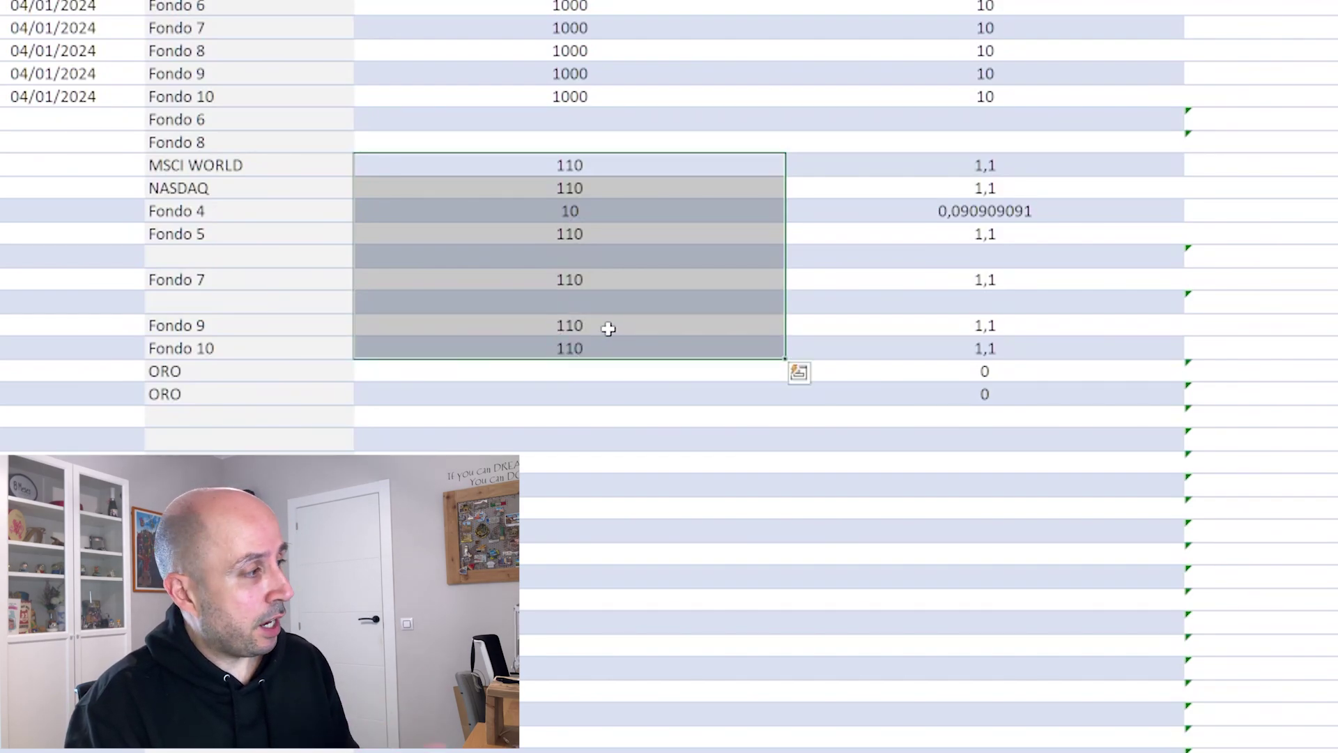
{"action": "left_click", "coordinate": [509, 370]}
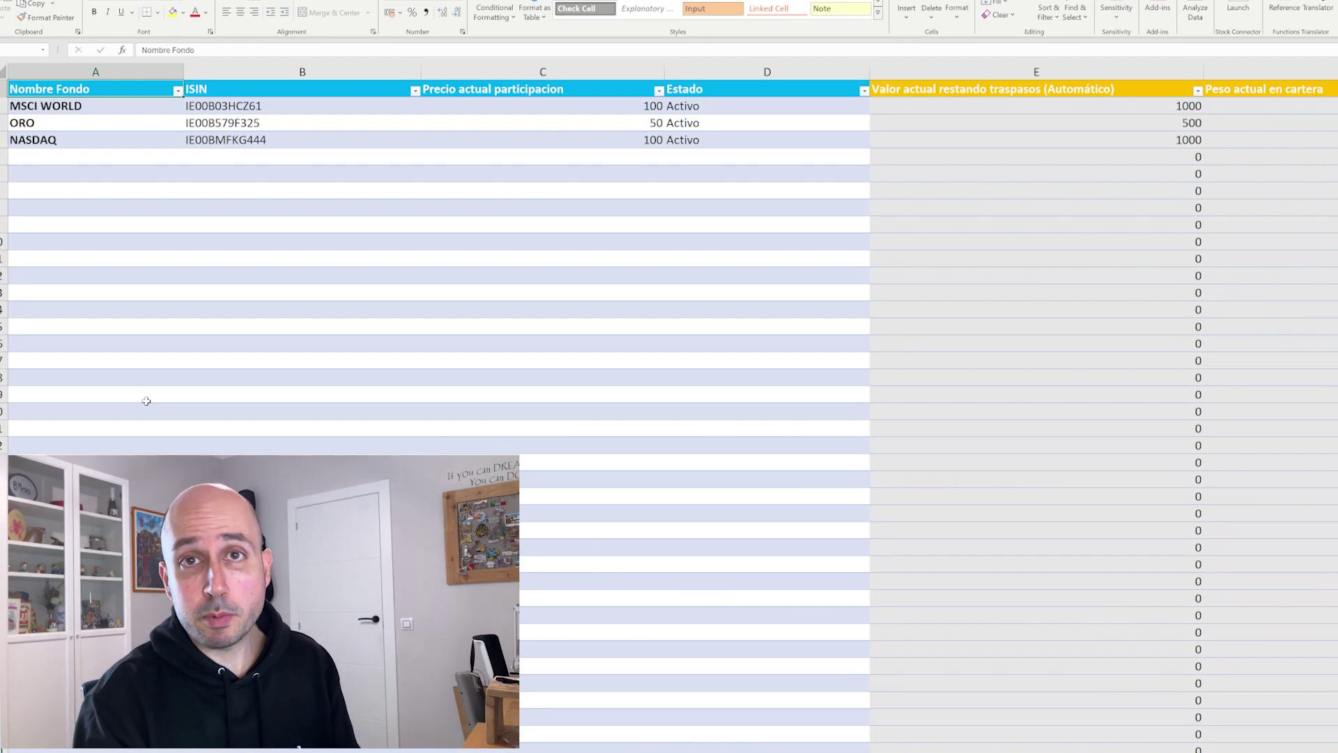
Check the MSCI WORLD purchase's invested amount and number of shares, and the fund's surplus amount for its ideal weight
{"action": "key", "text": "ctrl+Page_Up"}
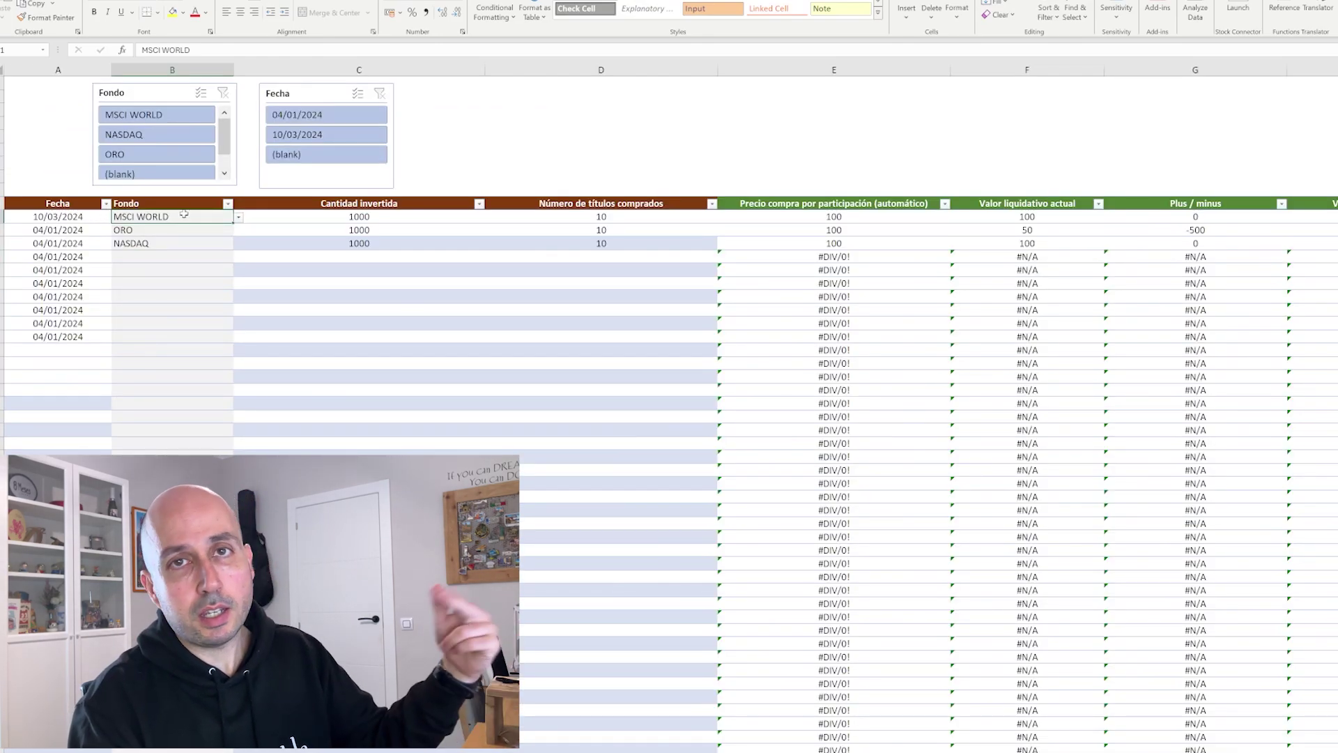
{"action": "left_click", "coordinate": [336, 216]}
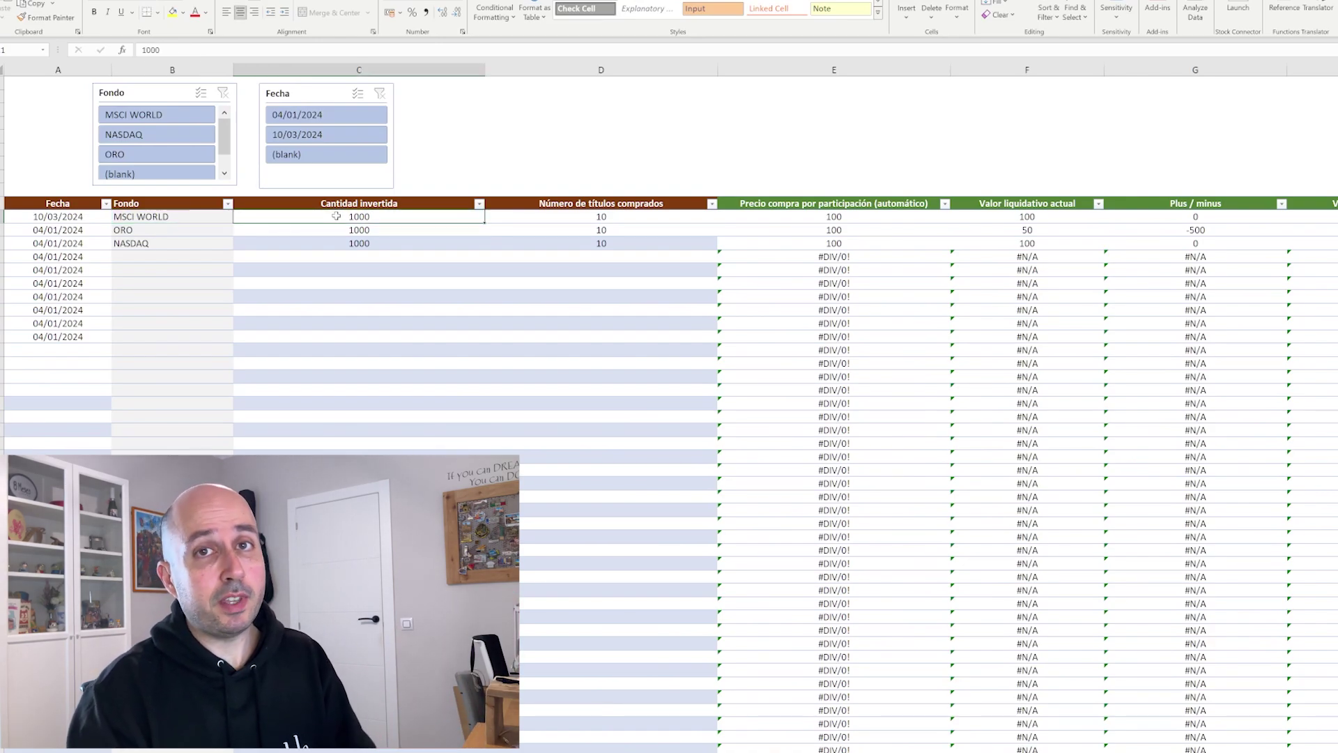
{"action": "left_click", "coordinate": [614, 216]}
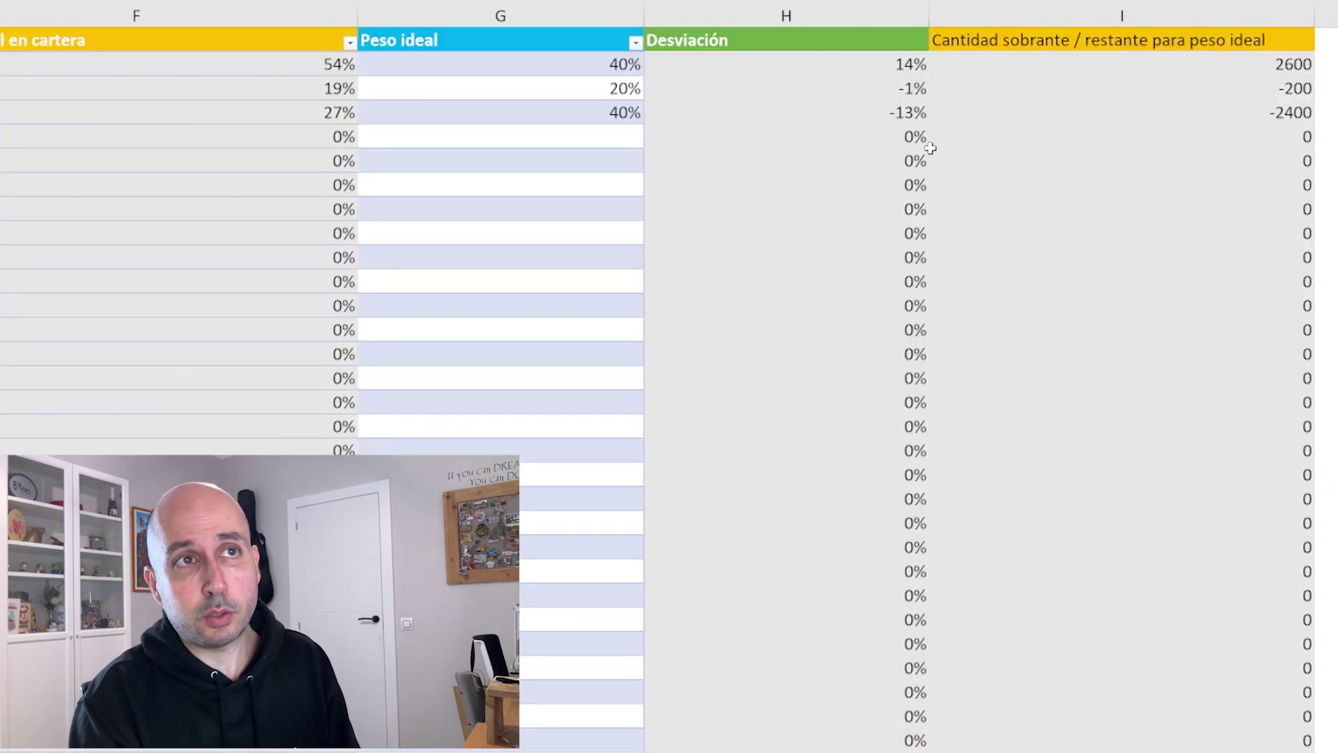
{"action": "left_click", "coordinate": [1239, 64]}
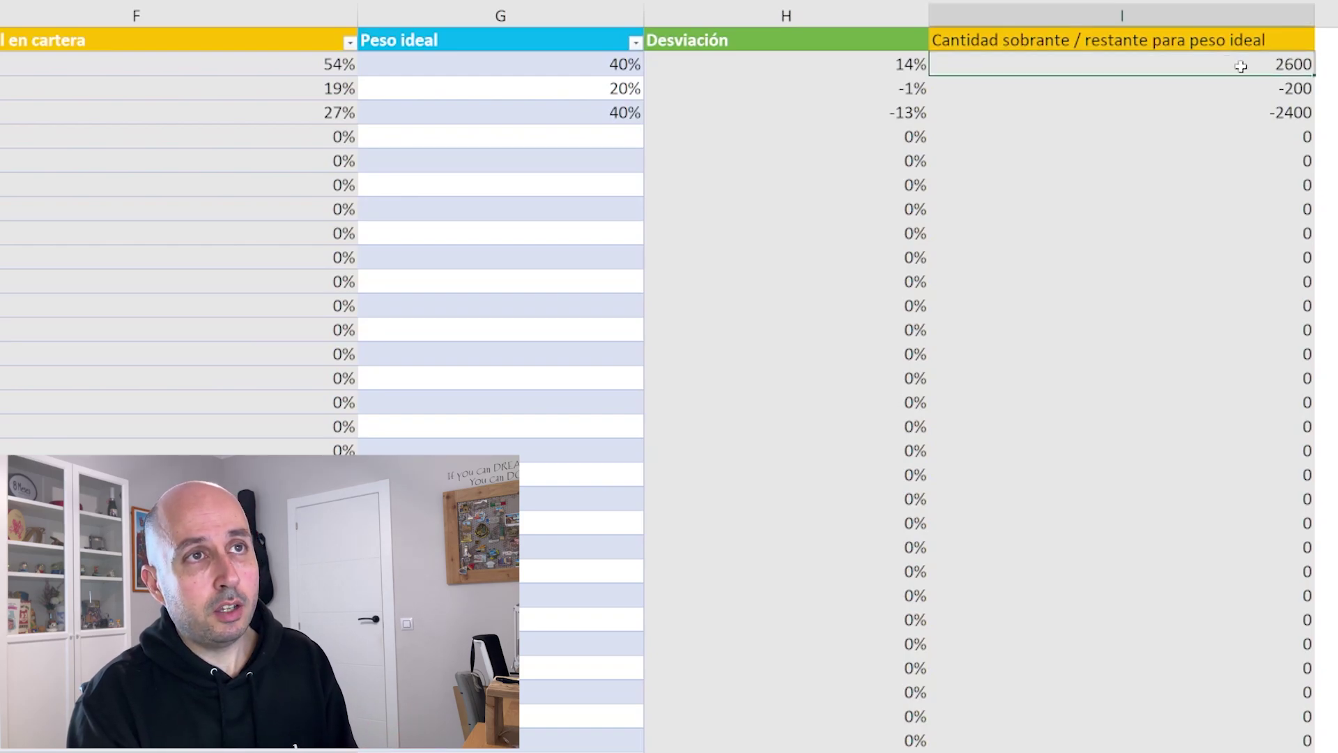